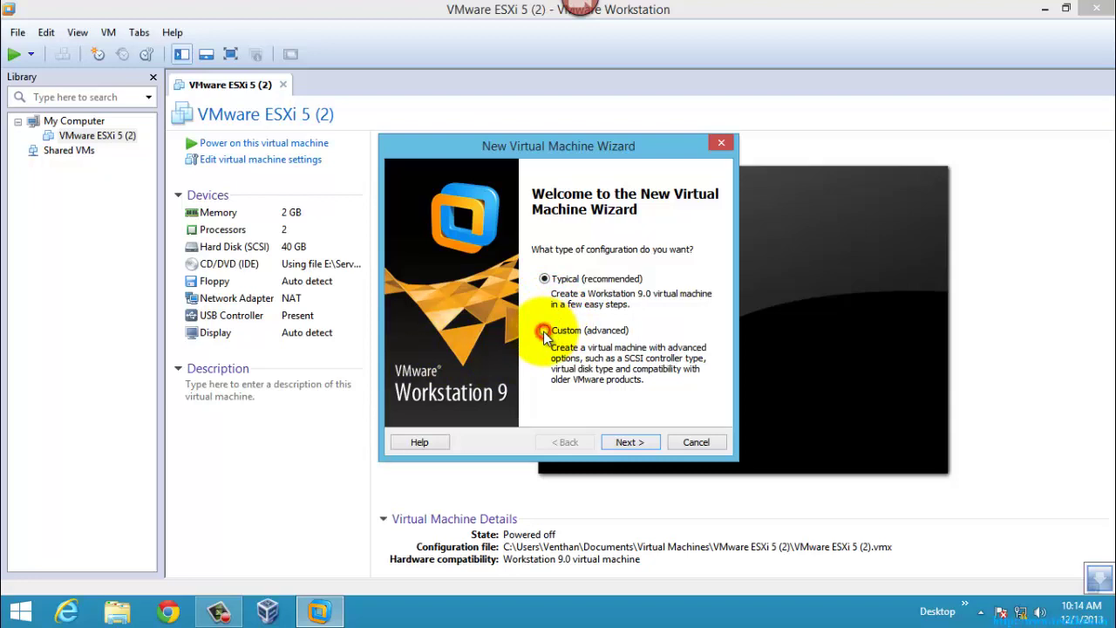
# Choose a custom (advanced) configuration for the new virtual machine and accept Workstation 9.0 hardware compatibility.
pyautogui.click(543, 331)
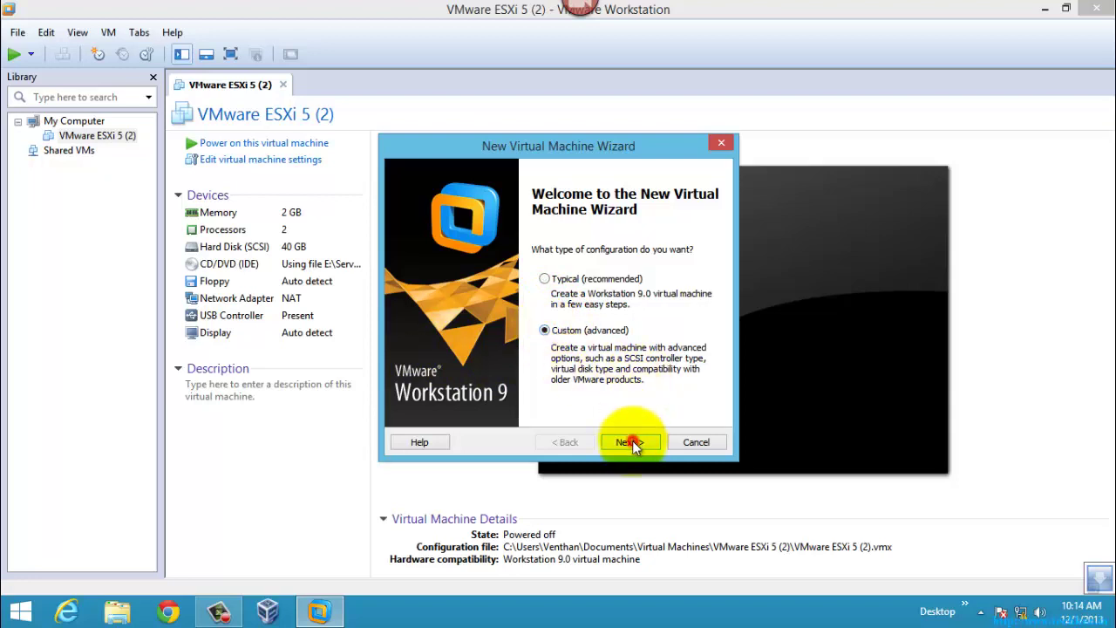
pyautogui.click(629, 442)
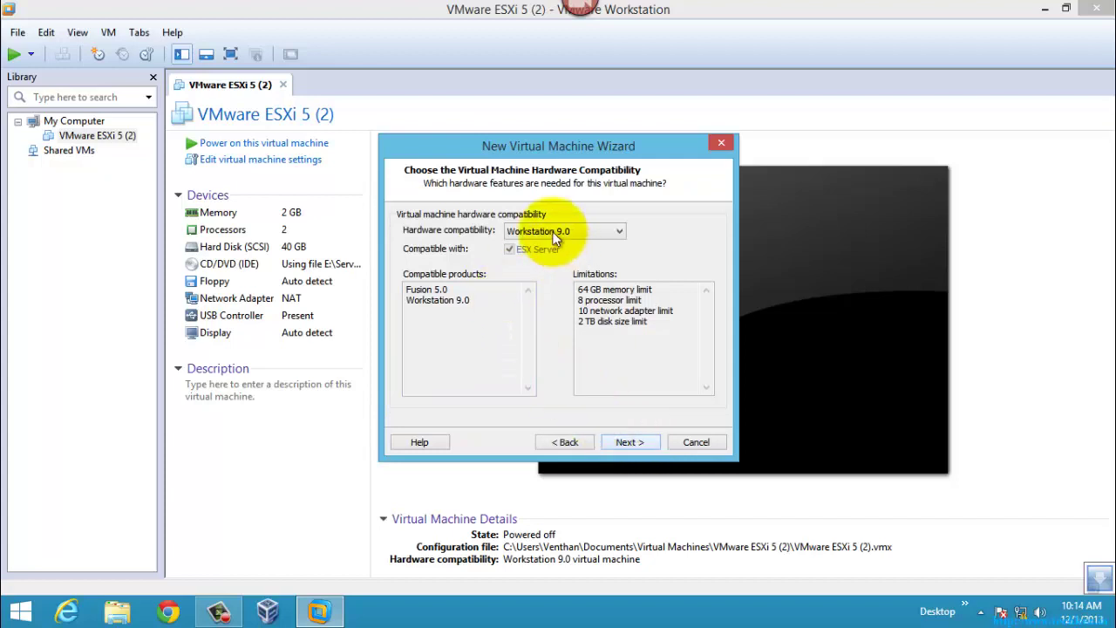
pyautogui.click(630, 442)
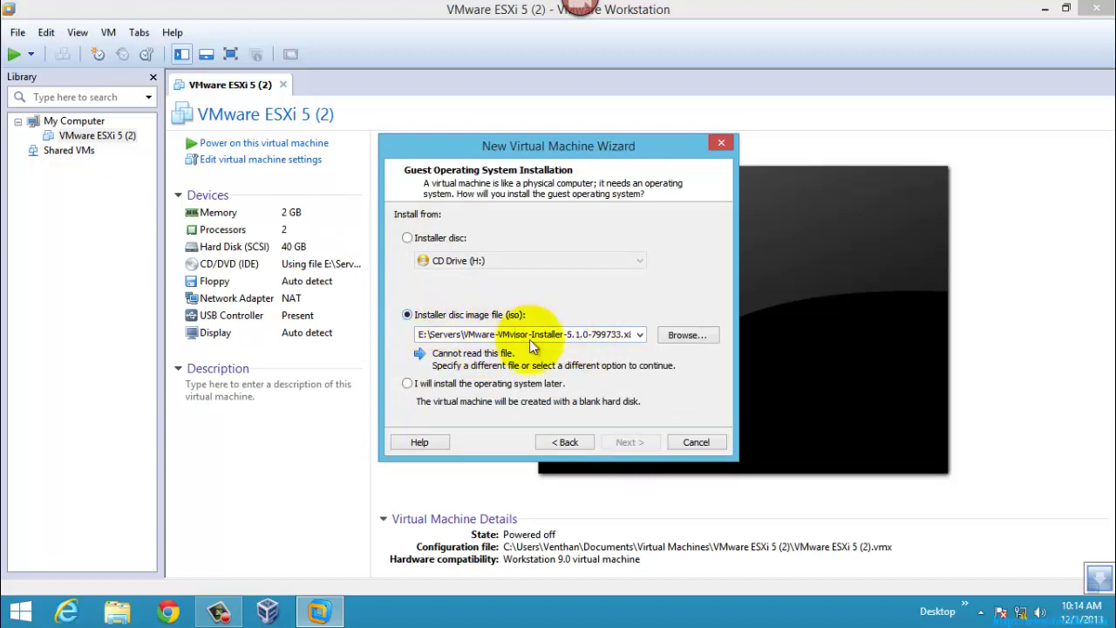
# Set the installer disc image to Win81AIO-20in1-x64-en-US-Nov2013.iso from the ISO folder on Laptop HDD (D:).
pyautogui.click(684, 338)
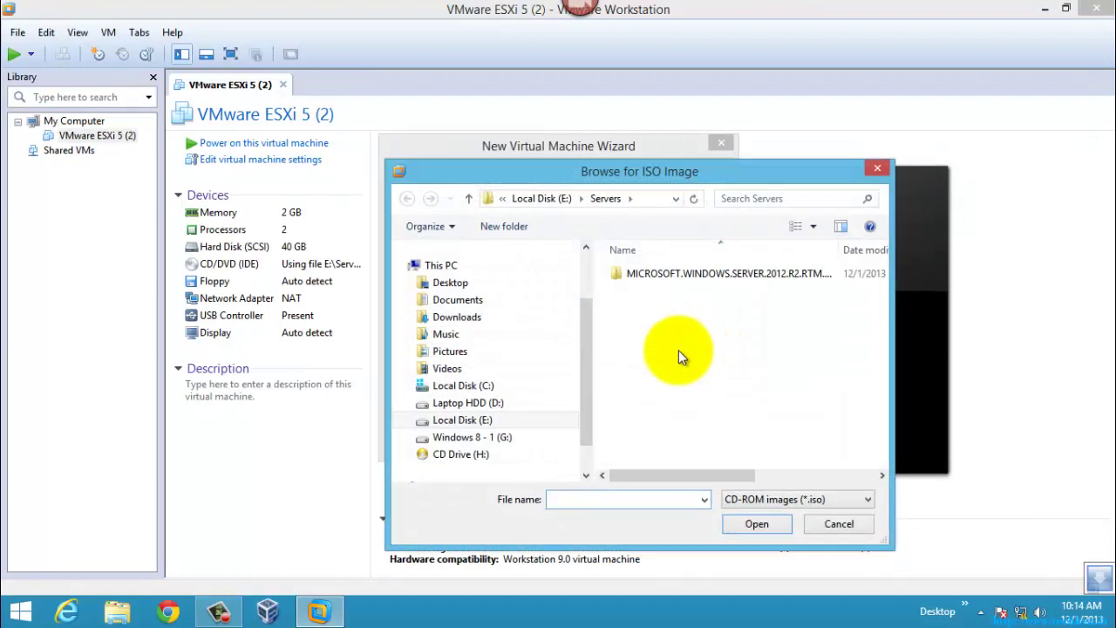
pyautogui.click(471, 403)
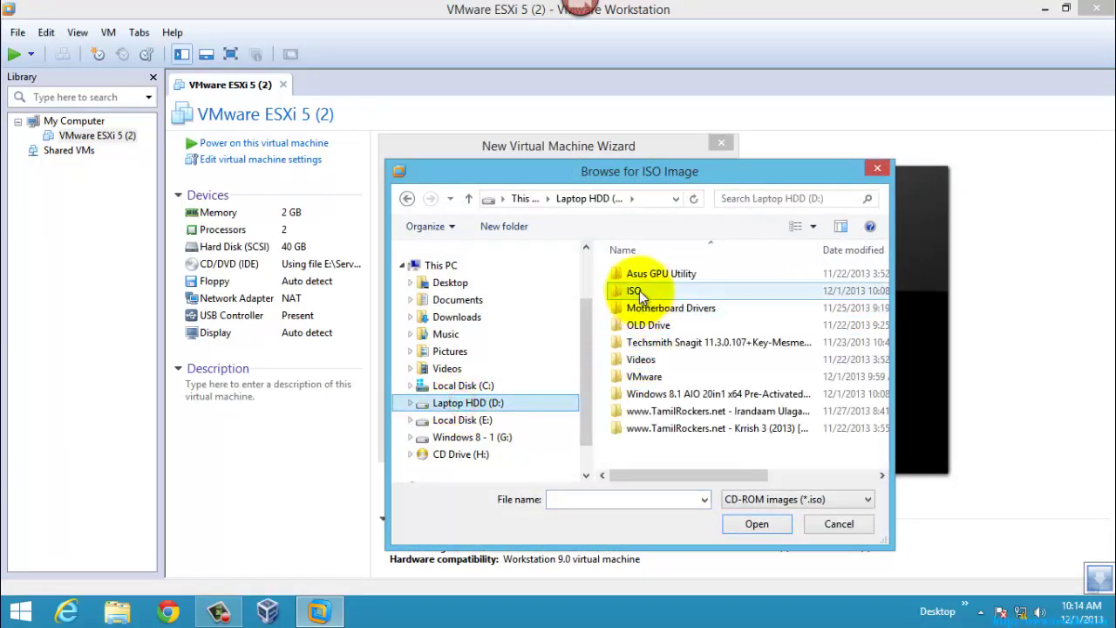
pyautogui.doubleClick(639, 290)
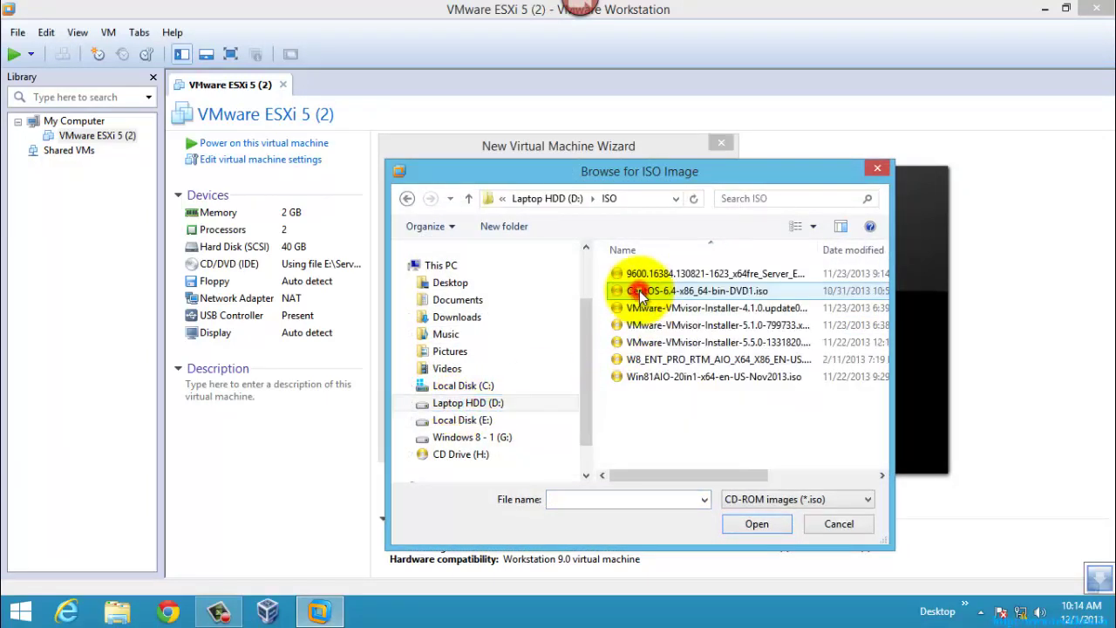
pyautogui.click(683, 381)
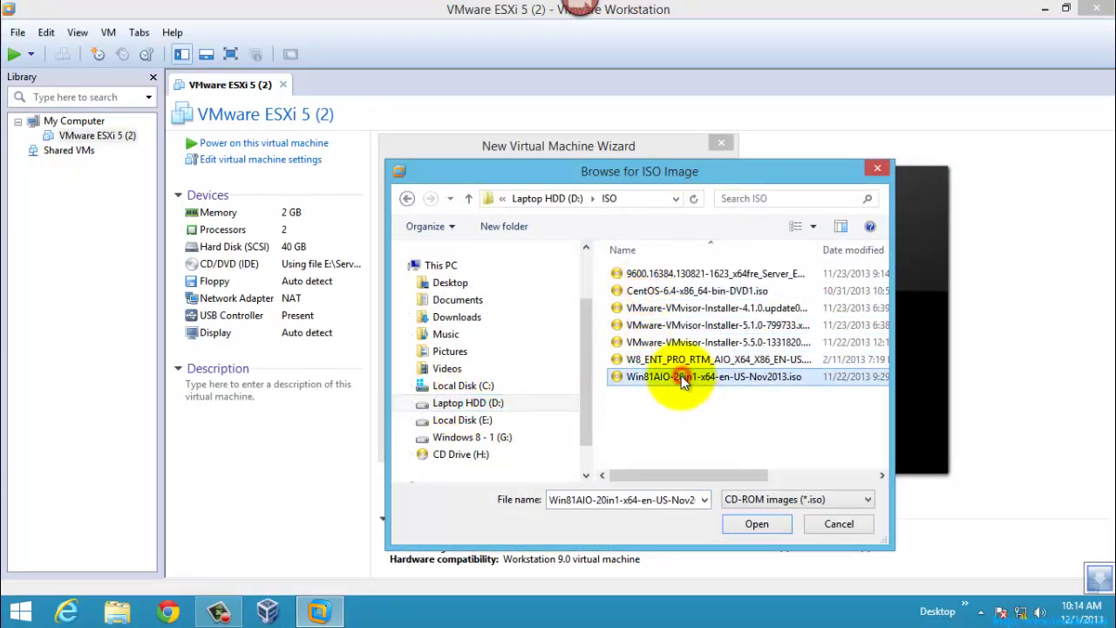
pyautogui.click(755, 525)
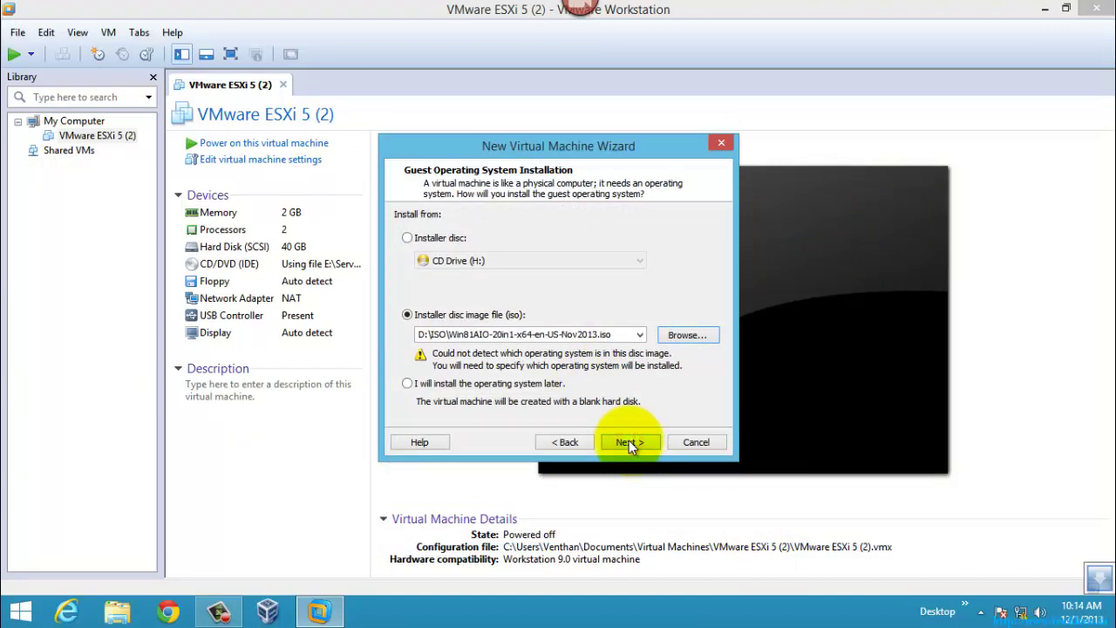
pyautogui.click(628, 442)
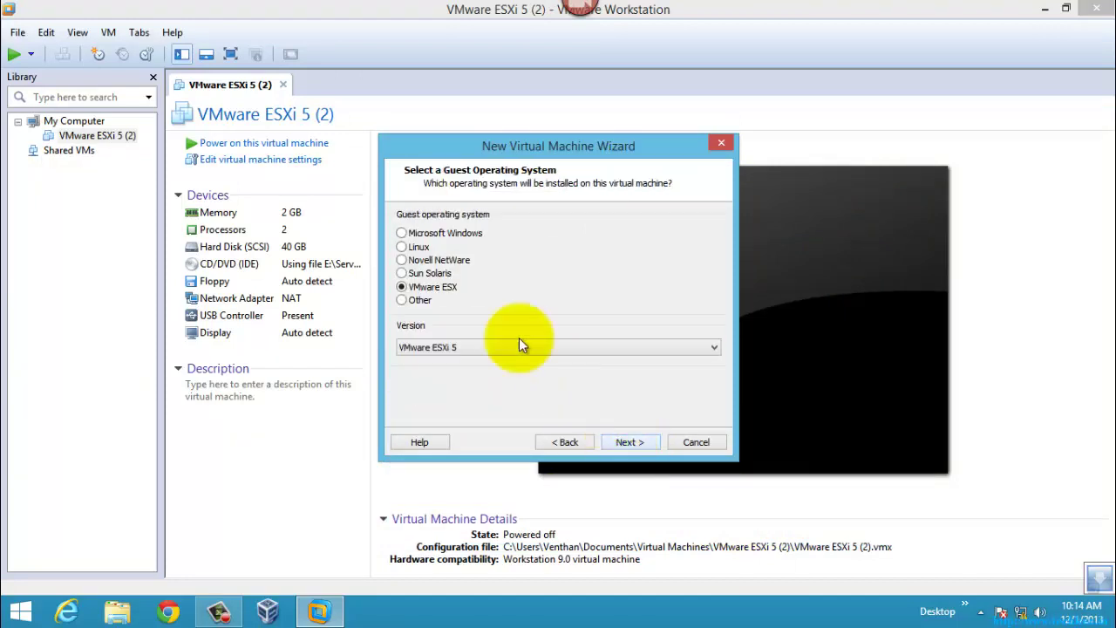
# Set the guest operating system to Microsoft Windows, version Windows 8 x64.
pyautogui.click(401, 233)
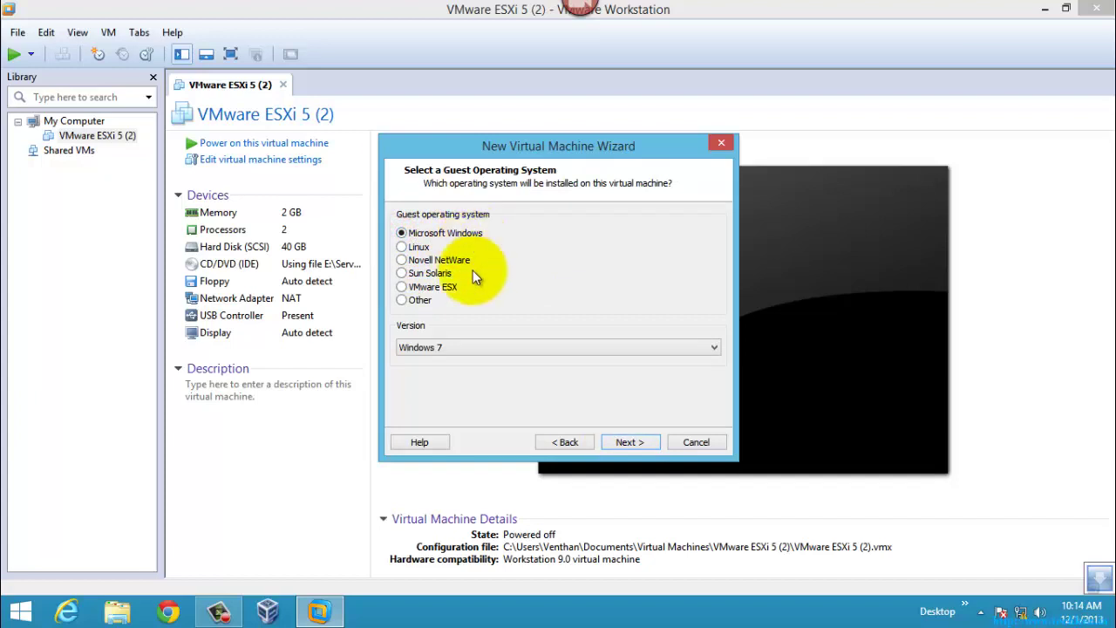
pyautogui.click(569, 348)
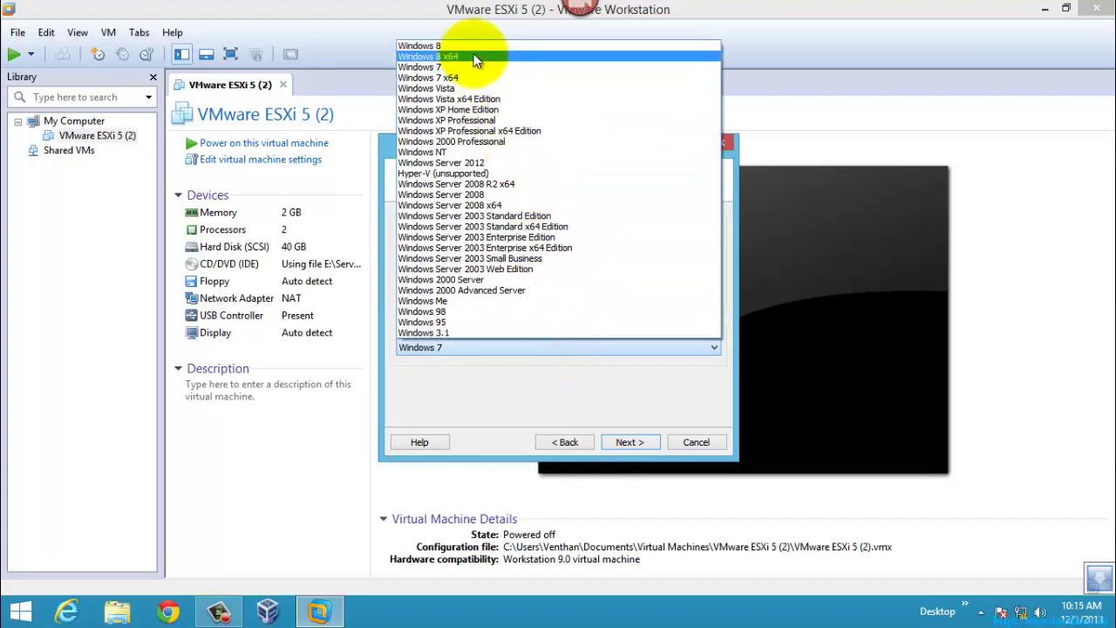
pyautogui.click(475, 57)
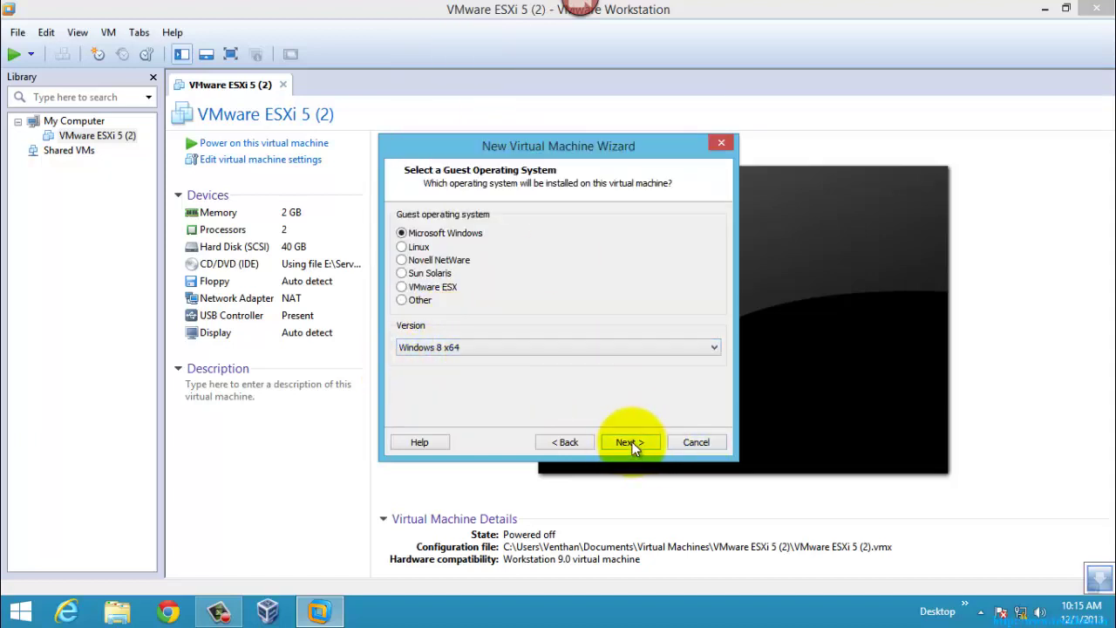
pyautogui.click(630, 346)
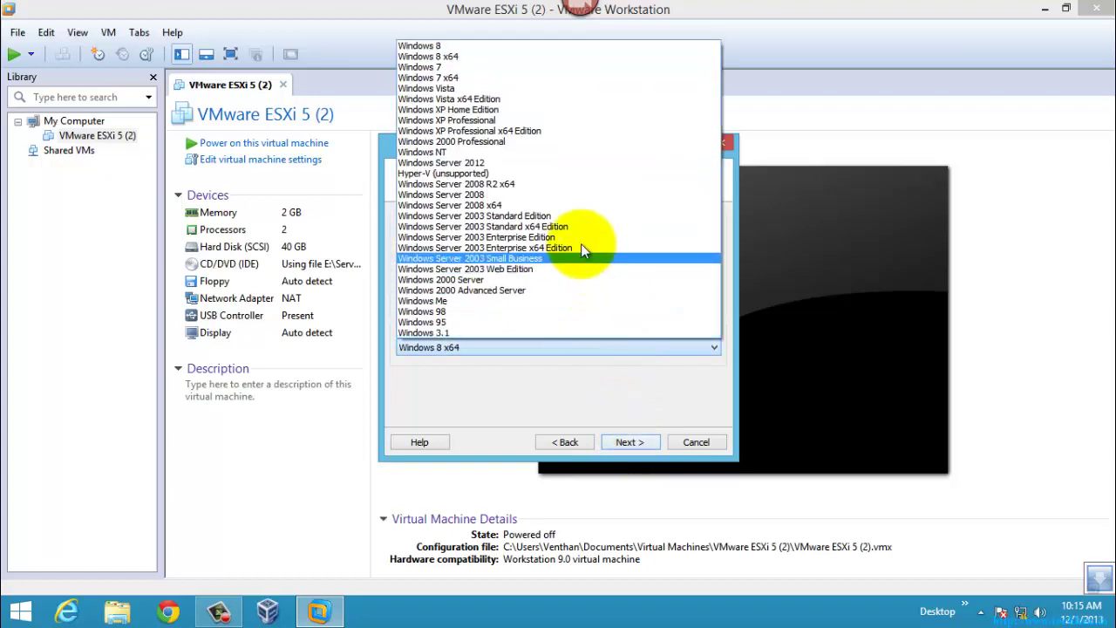
pyautogui.click(447, 57)
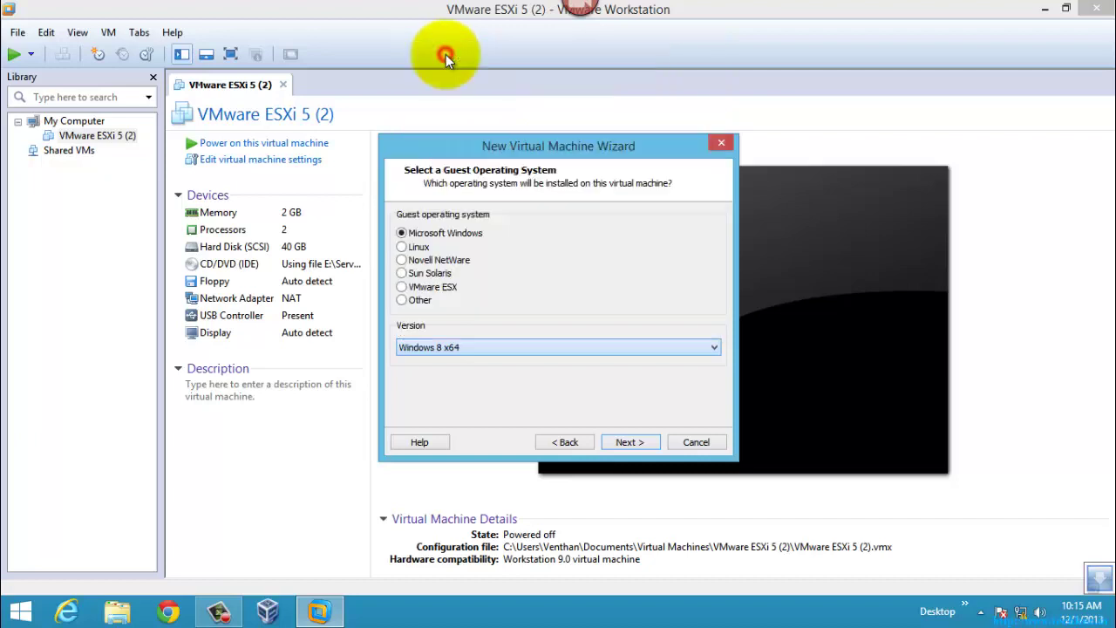
pyautogui.click(629, 442)
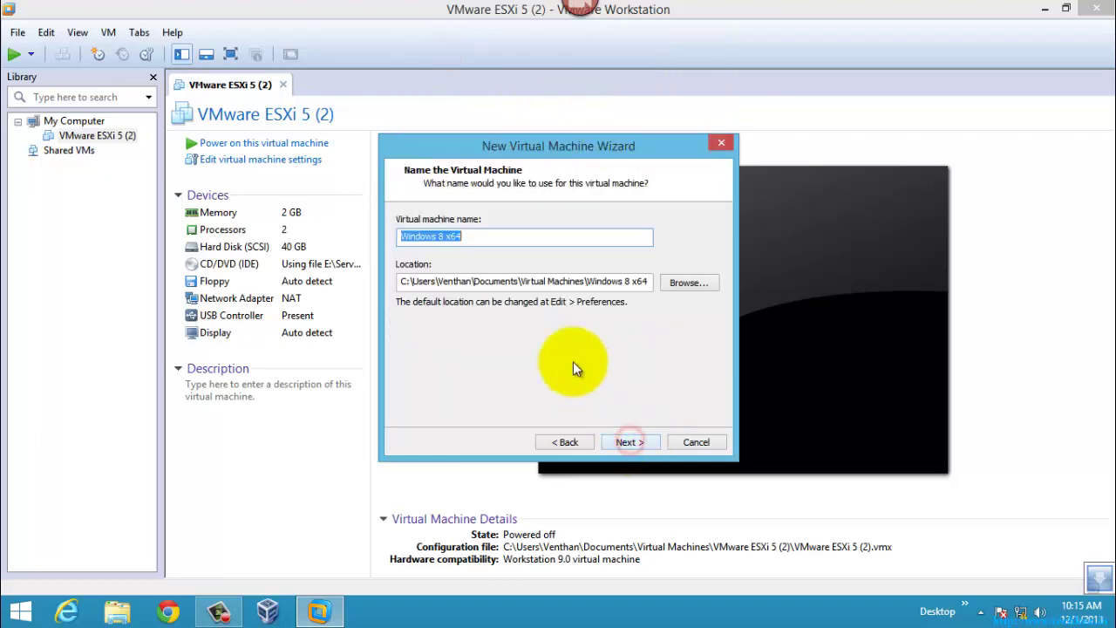
# Check the free space on Local Disk (C:) in File Explorer, and accept the name Windows 8 x64 and the default location.
pyautogui.click(477, 237)
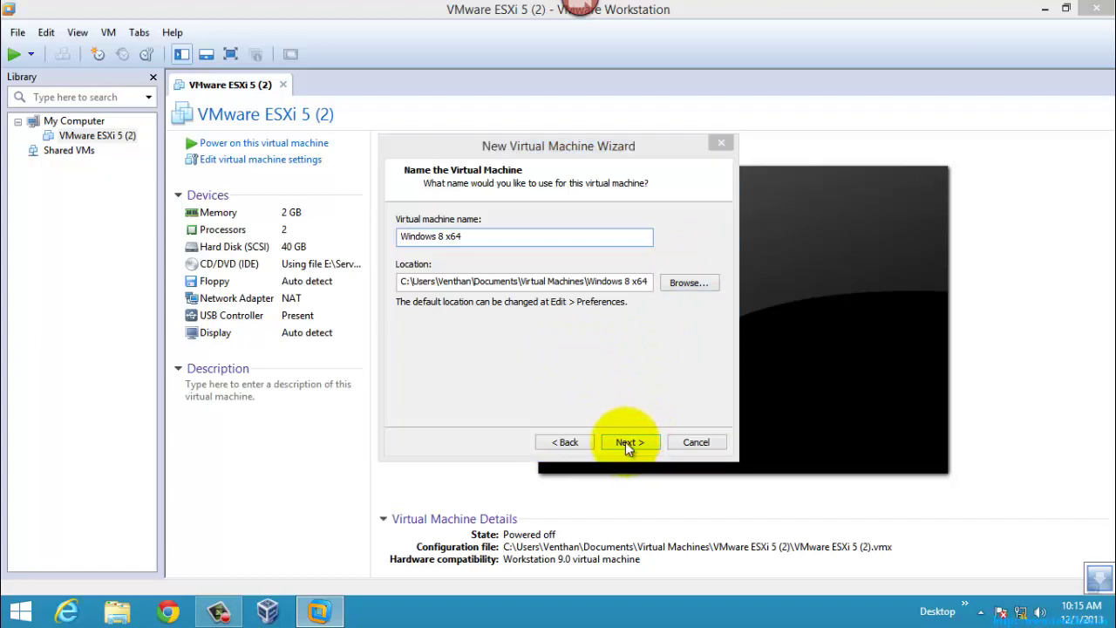
pyautogui.press('super+e')
pyautogui.scroll(-3, 488, 309)
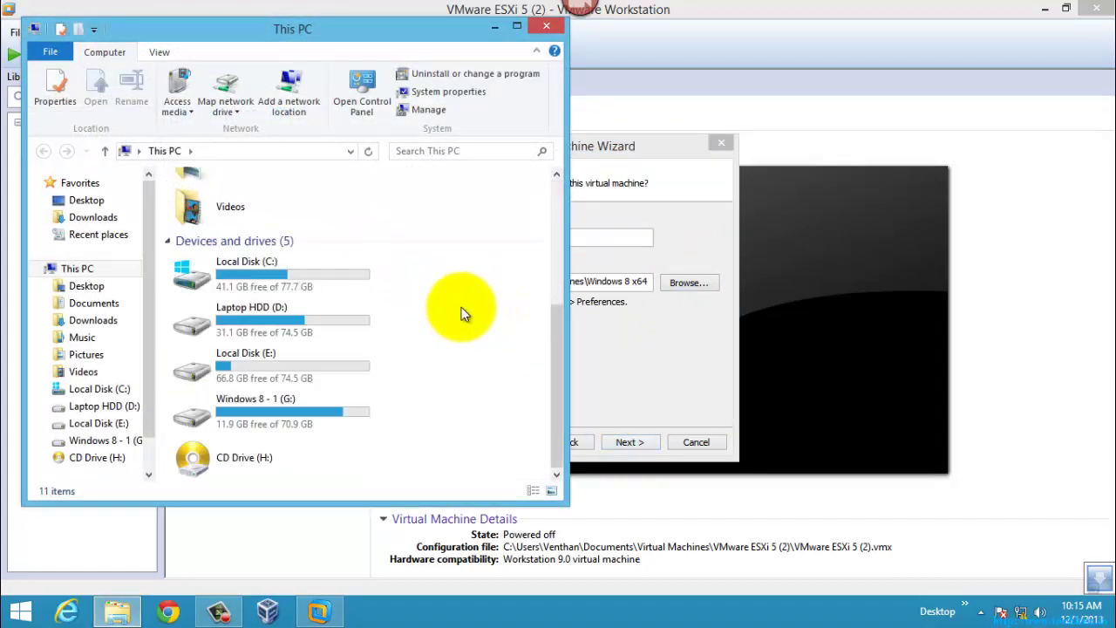
pyautogui.click(222, 288)
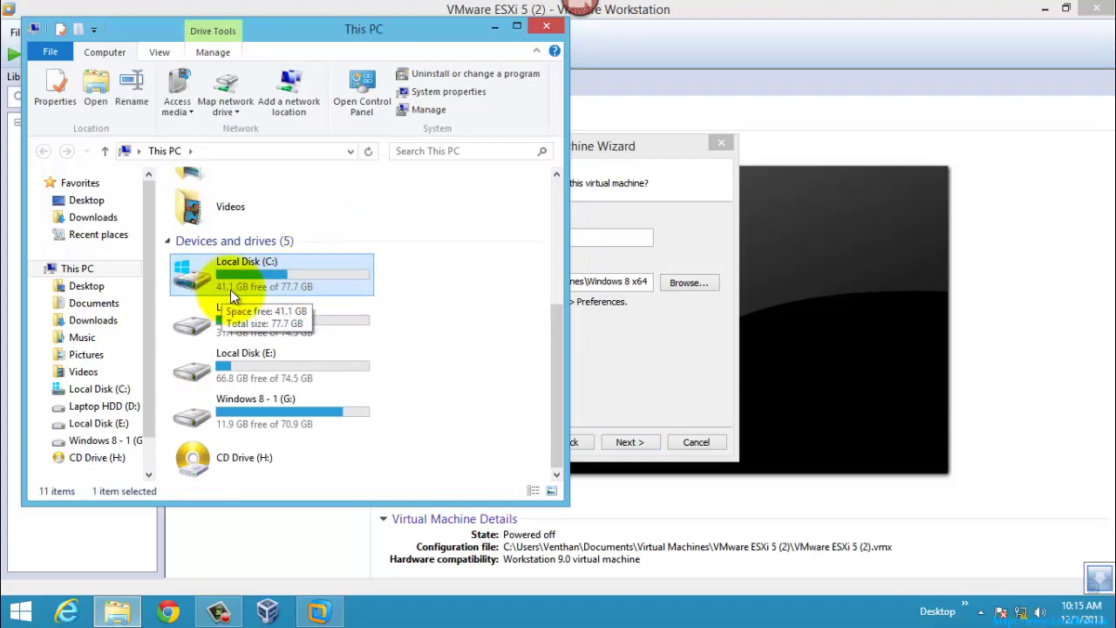
pyautogui.click(546, 25)
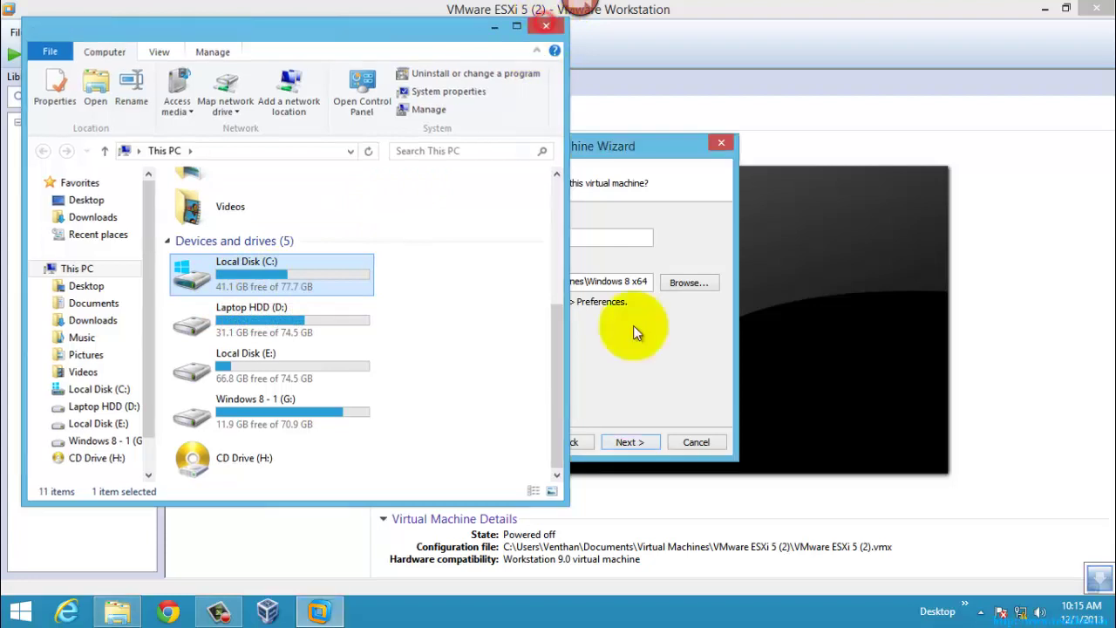
pyautogui.click(629, 442)
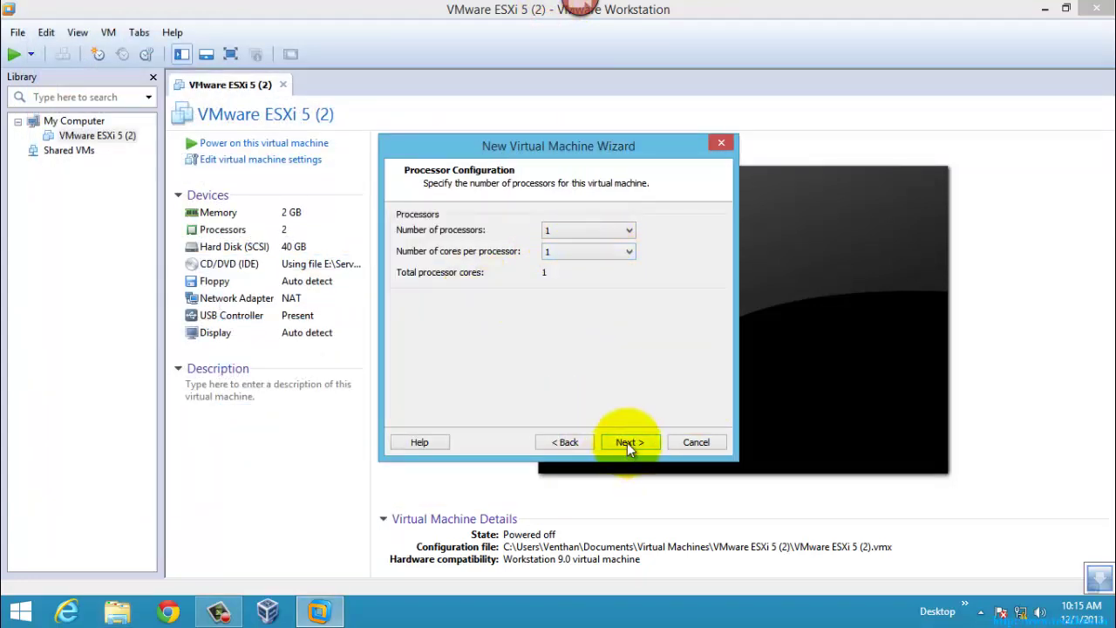
# Accept one processor with one core and 1024 MB of memory for the virtual machine.
pyautogui.click(588, 253)
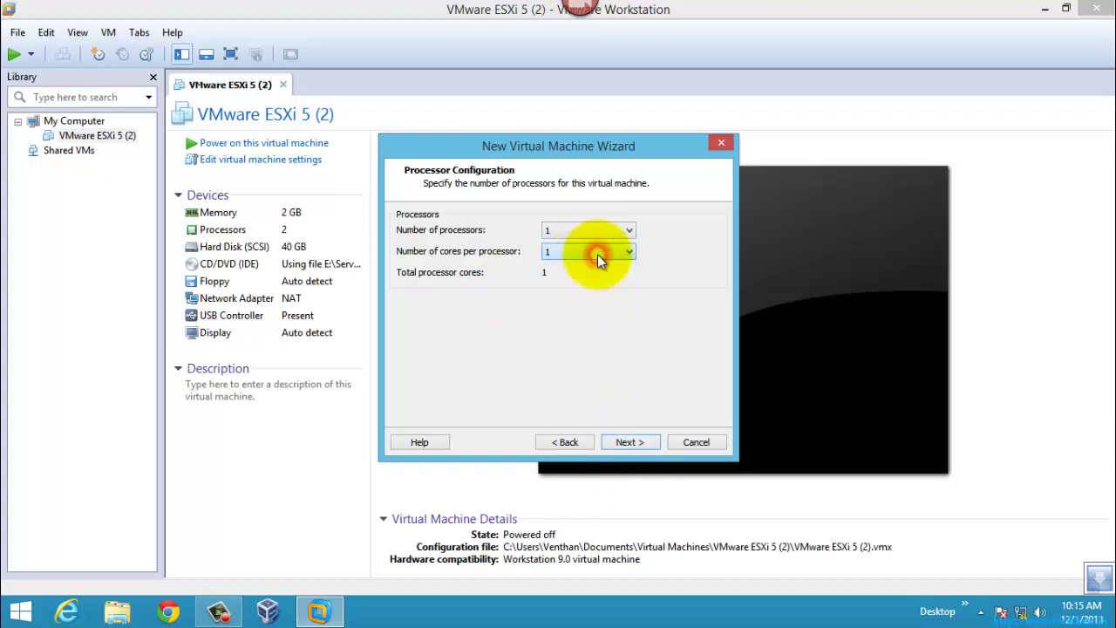
pyautogui.click(595, 228)
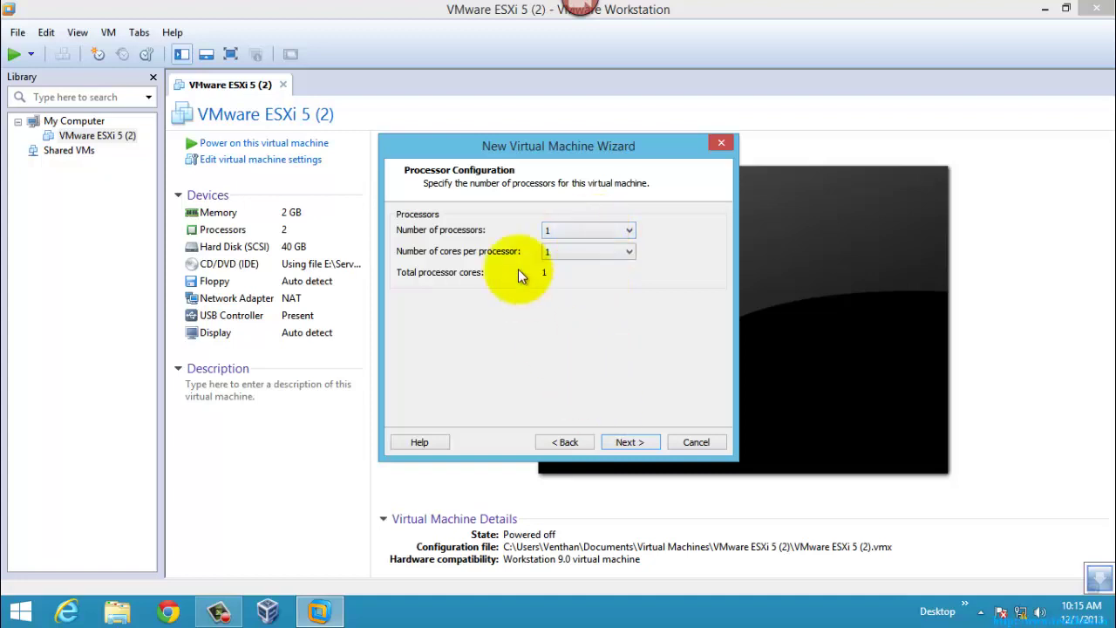
pyautogui.click(573, 252)
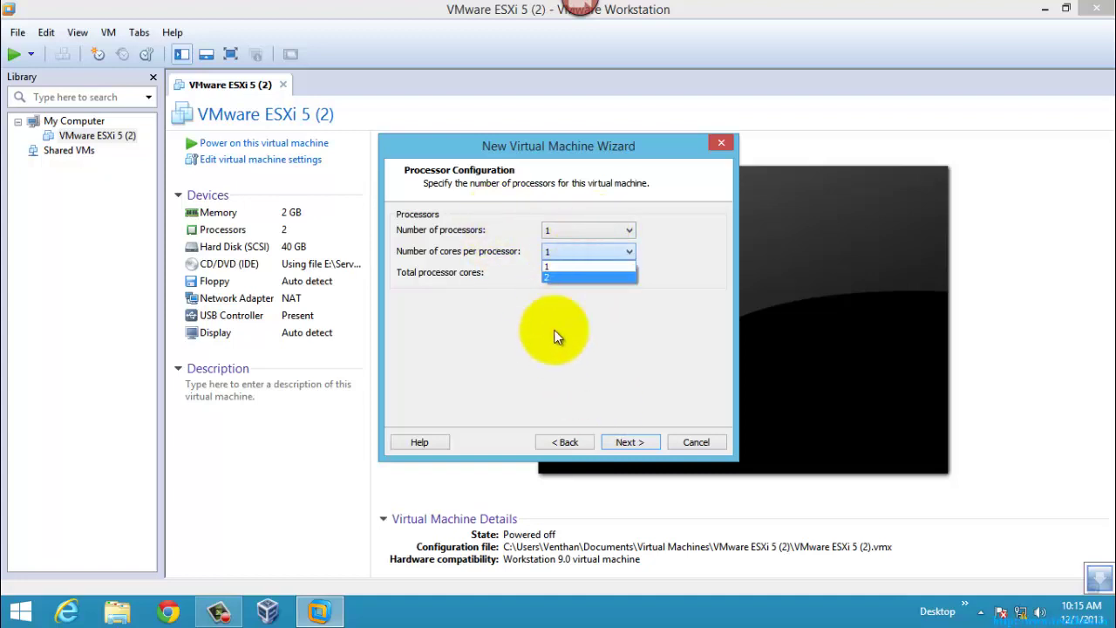
pyautogui.click(580, 413)
pyautogui.click(630, 442)
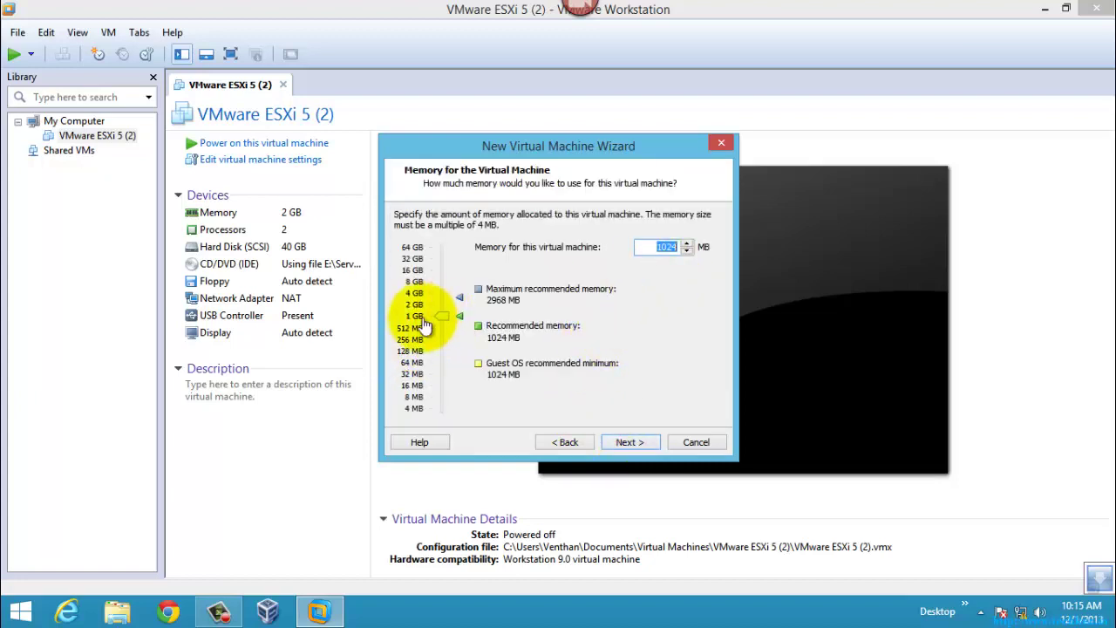
pyautogui.click(628, 443)
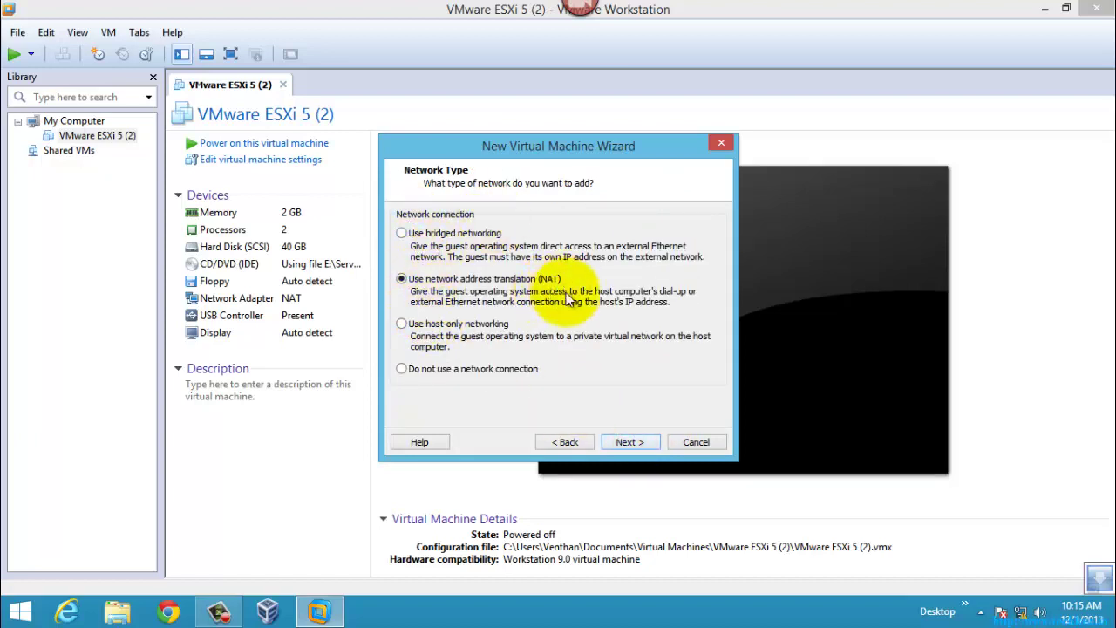
# Accept network address translation (NAT) as the network type and LSI Logic SAS as the SCSI controller.
pyautogui.click(624, 442)
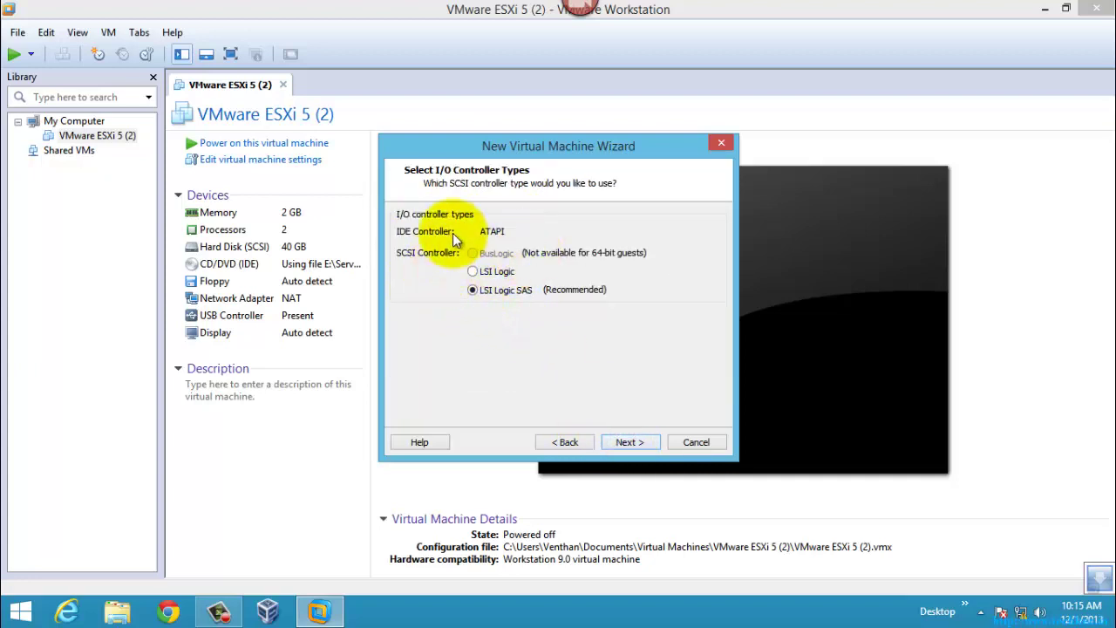
pyautogui.click(630, 442)
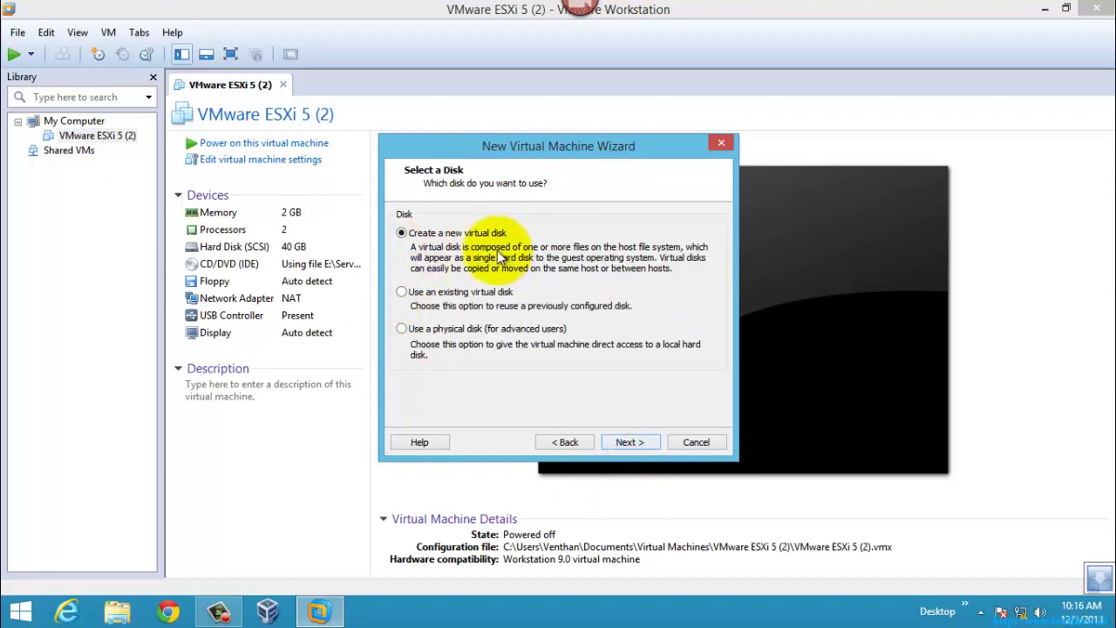
# Create a new SCSI virtual disk of 15 GB, split into multiple files and stored as Windows 8 x64.vmdk.
pyautogui.click(629, 442)
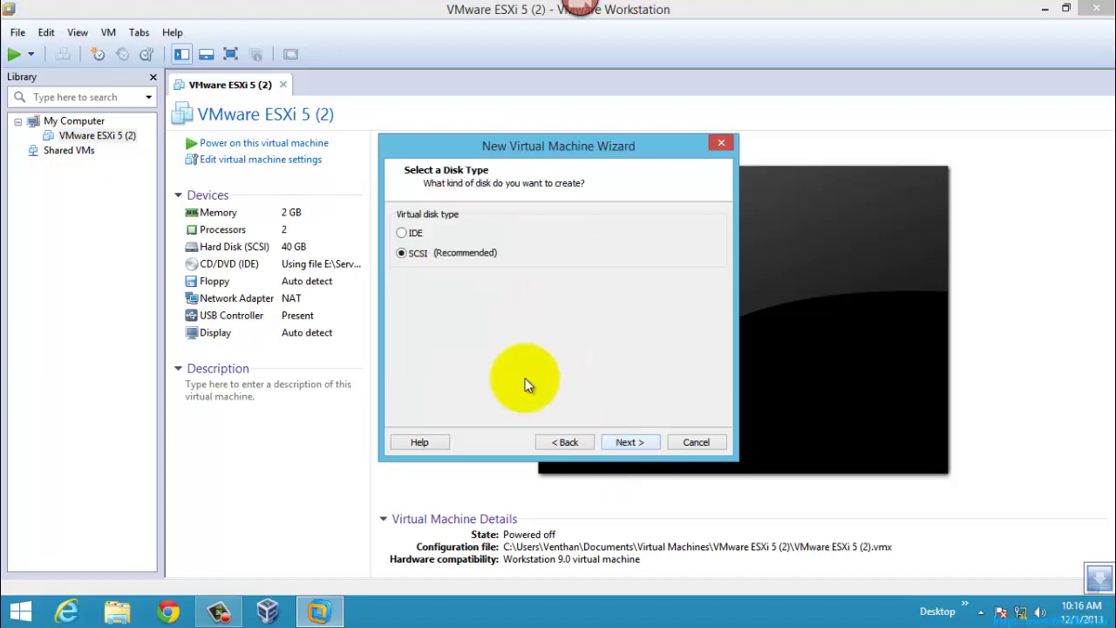
pyautogui.click(629, 441)
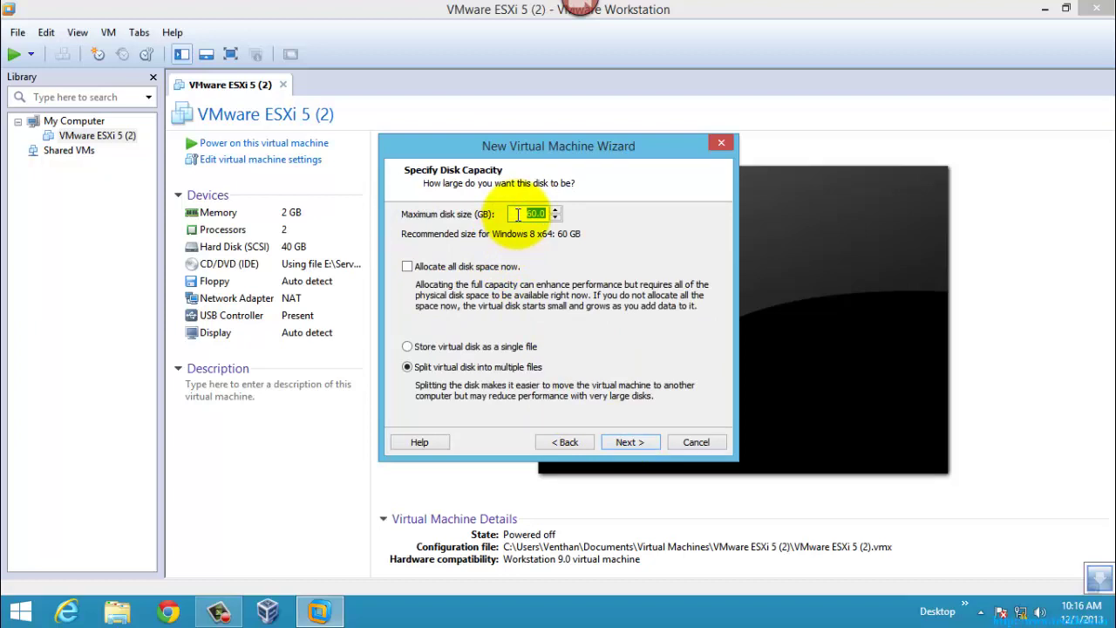
pyautogui.write('15.0')
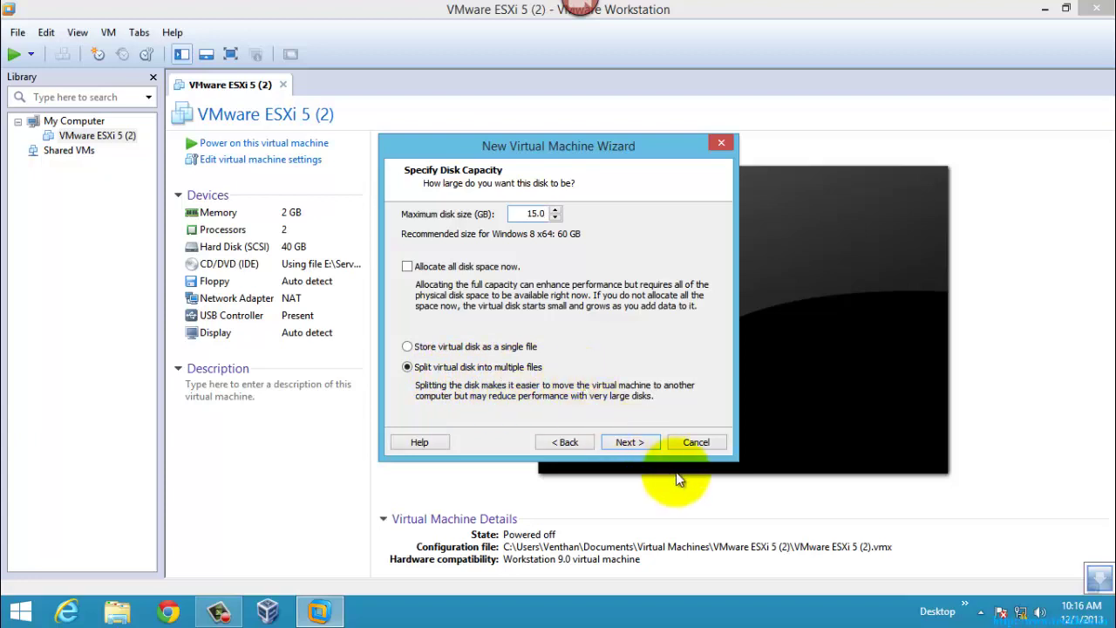
pyautogui.click(629, 442)
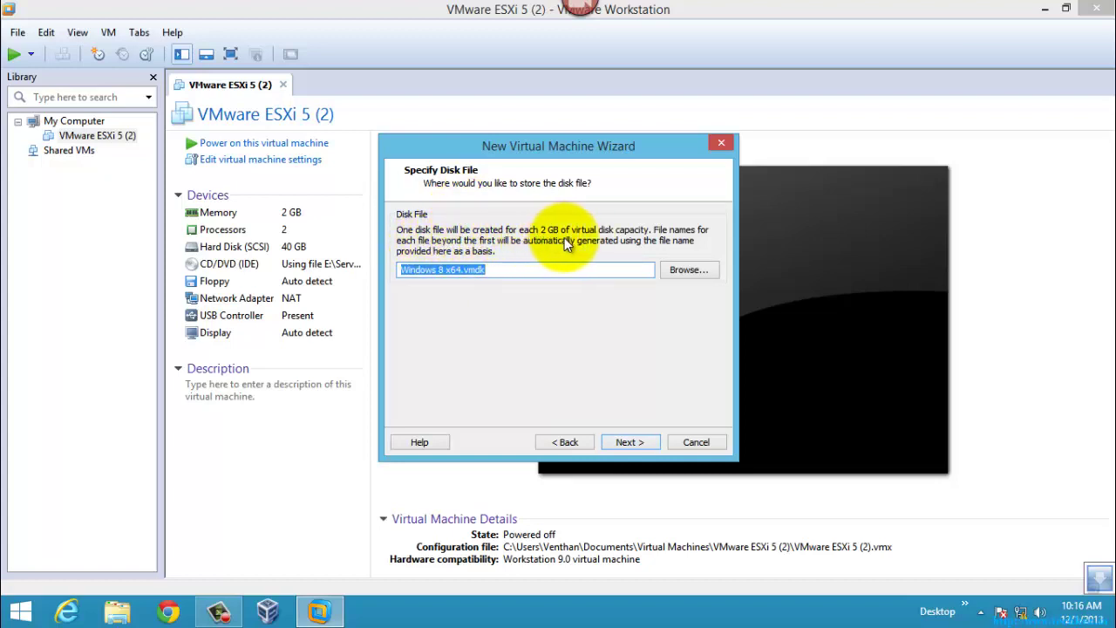
pyautogui.click(626, 442)
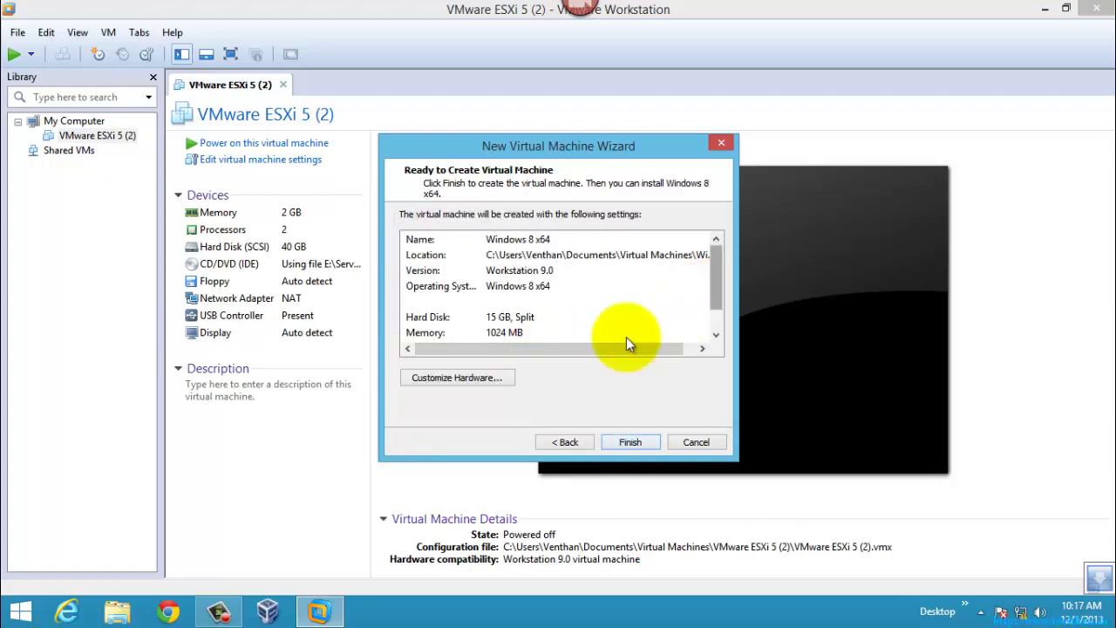
# Remove the floppy drive from the new virtual machine's hardware and review the settings of the other devices.
pyautogui.click(457, 378)
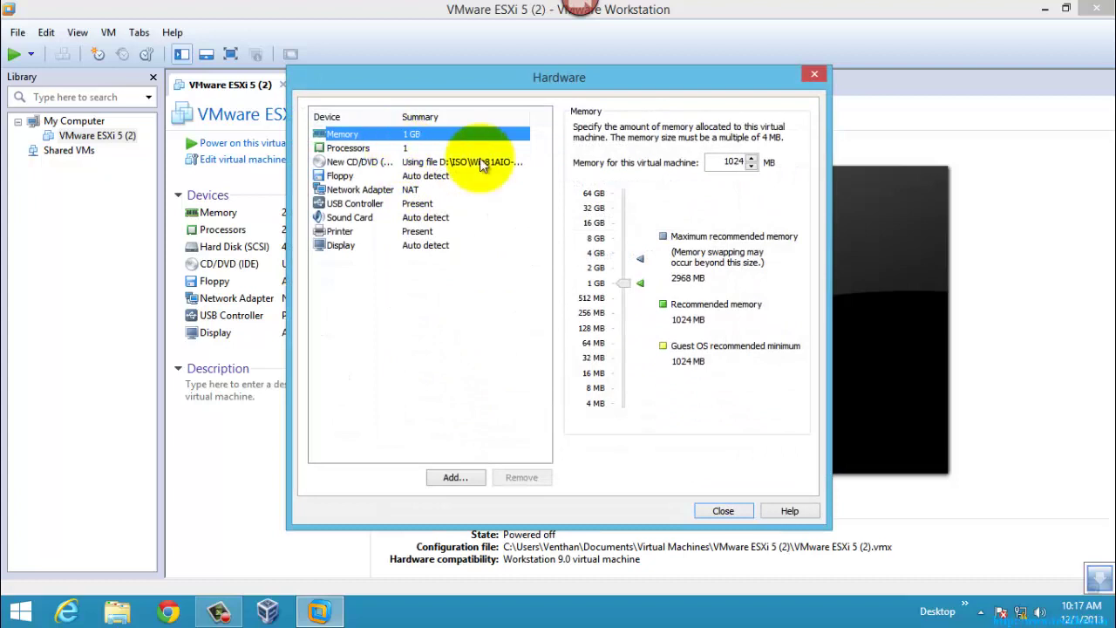
pyautogui.click(361, 147)
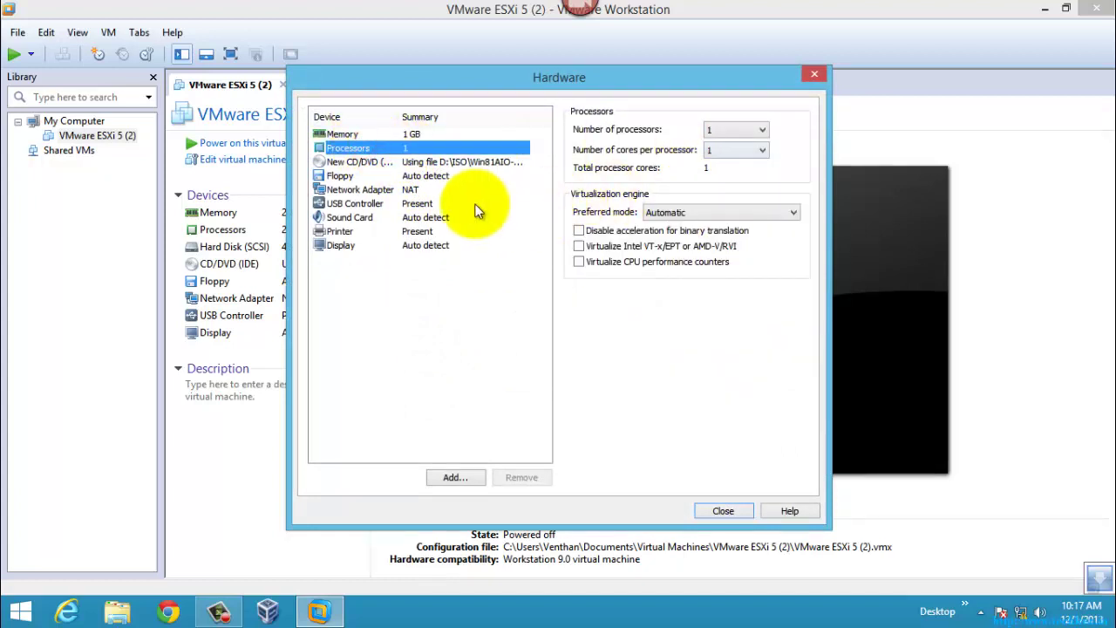
pyautogui.click(354, 165)
pyautogui.click(357, 178)
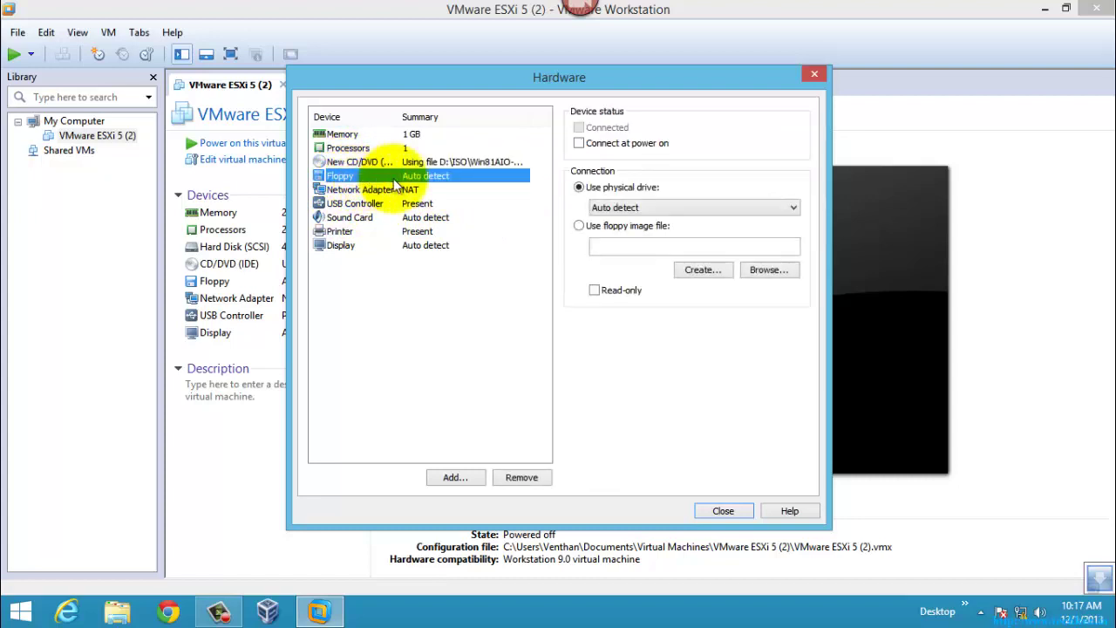
pyautogui.click(528, 477)
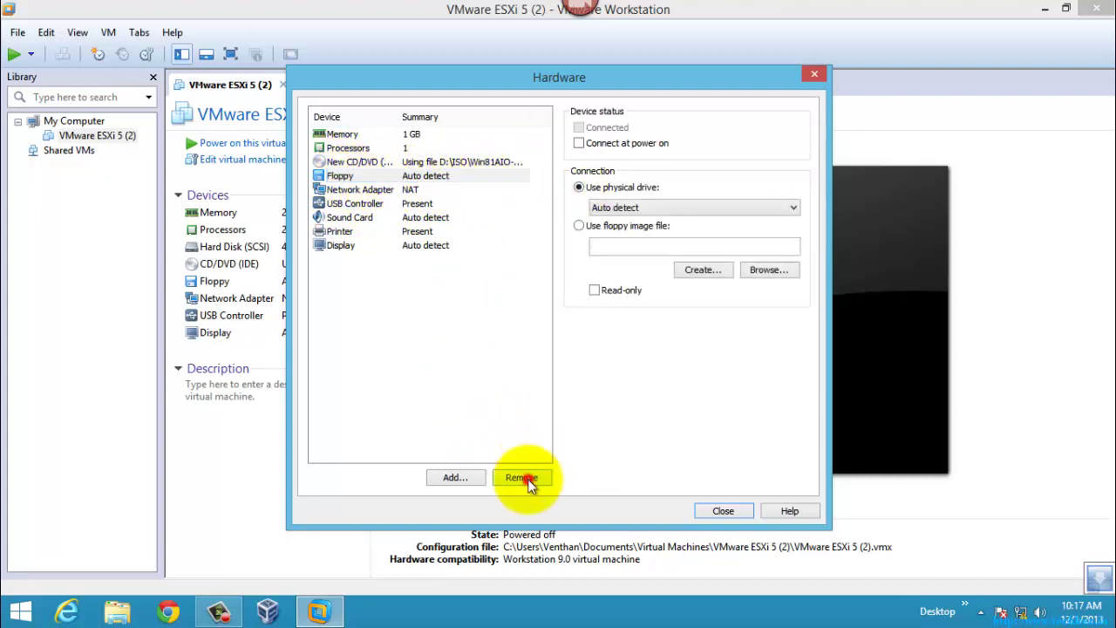
pyautogui.click(370, 175)
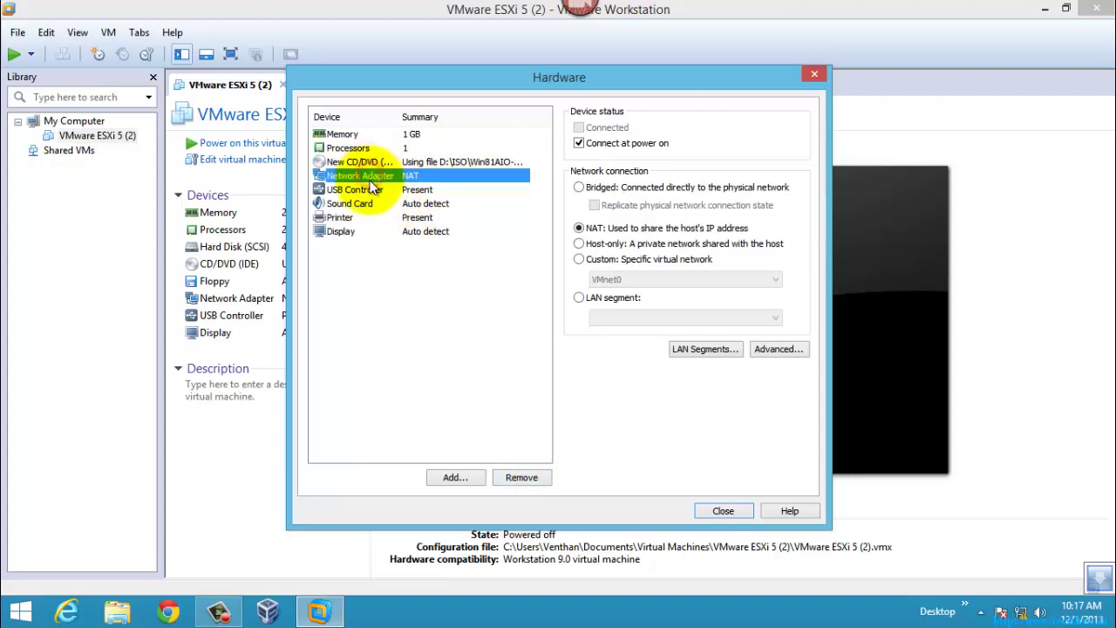
pyautogui.click(368, 190)
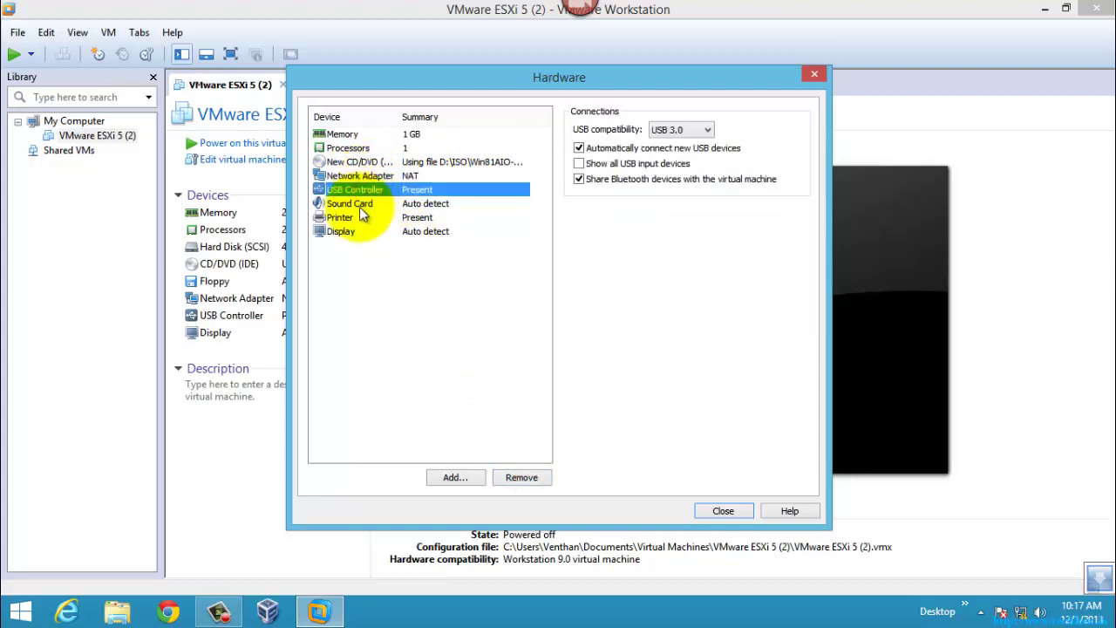
pyautogui.click(358, 206)
pyautogui.click(356, 218)
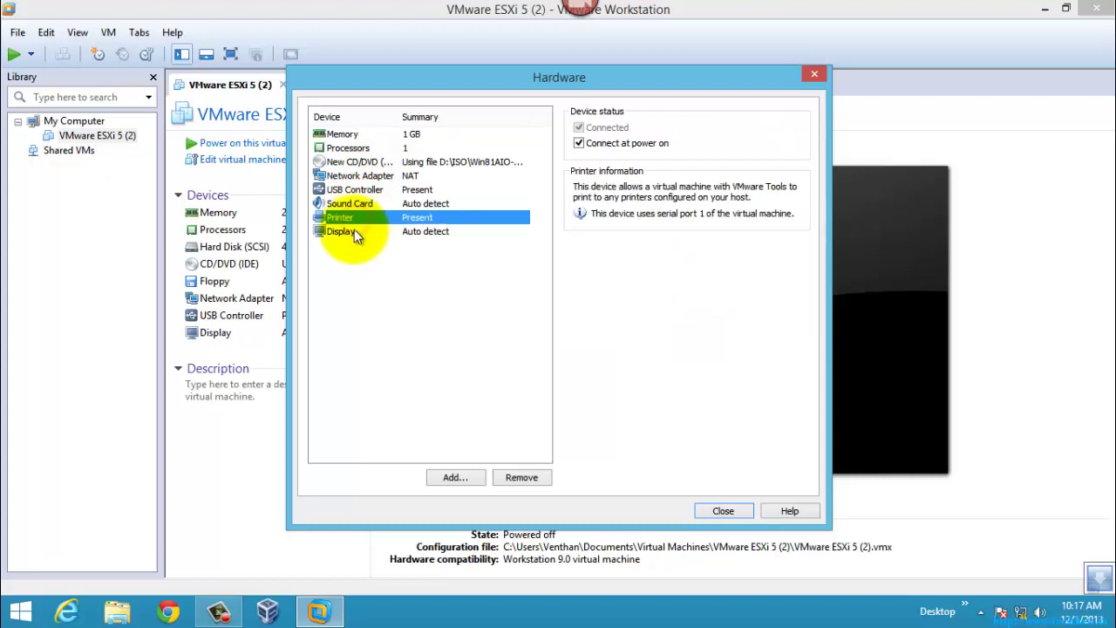
pyautogui.click(353, 234)
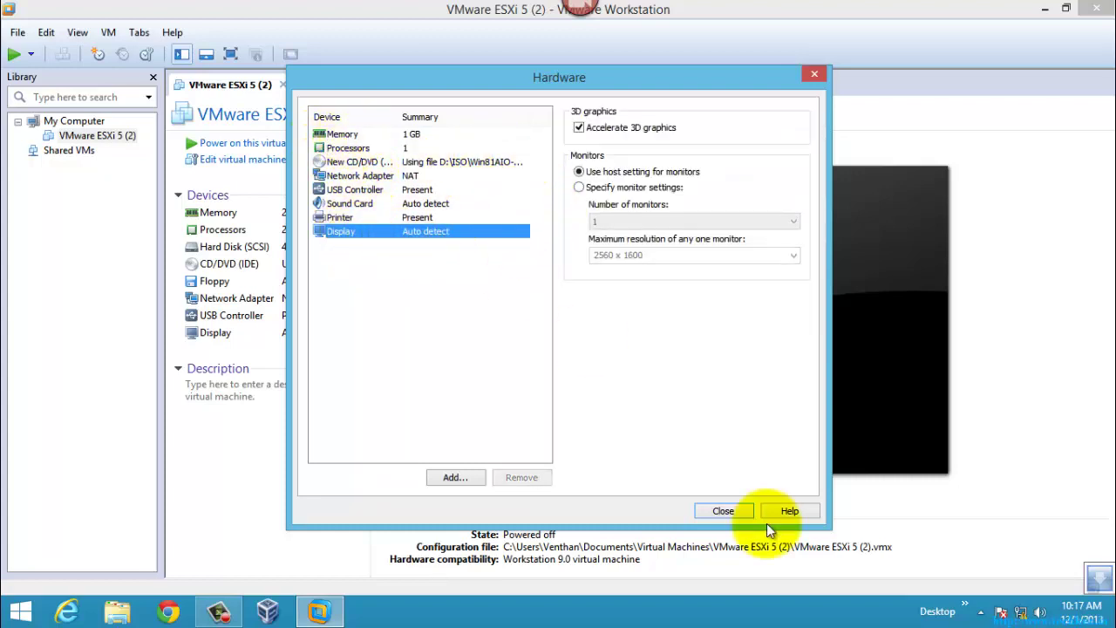
pyautogui.click(724, 511)
# Finish creating the Windows 8 x64 virtual machine and power it on in full-screen view.
pyautogui.click(632, 442)
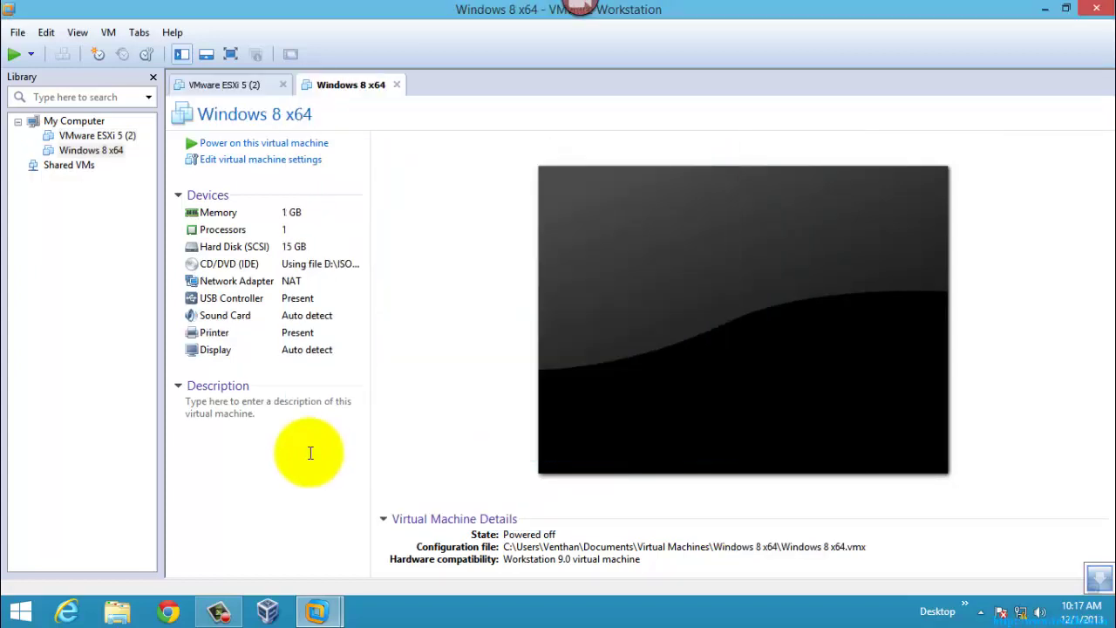
pyautogui.click(258, 147)
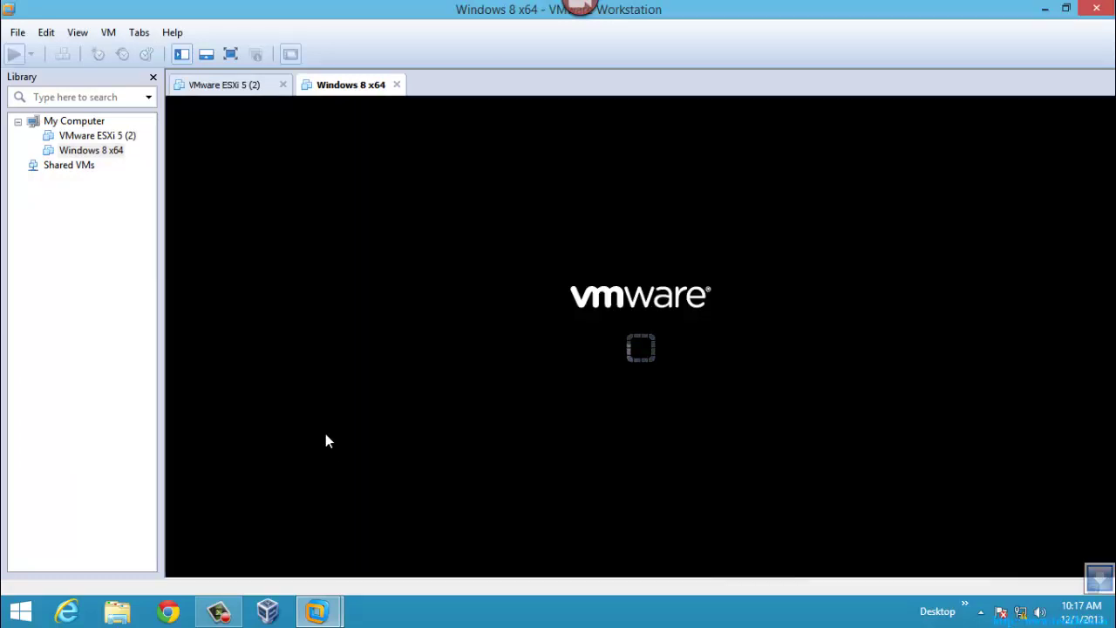
pyautogui.click(231, 53)
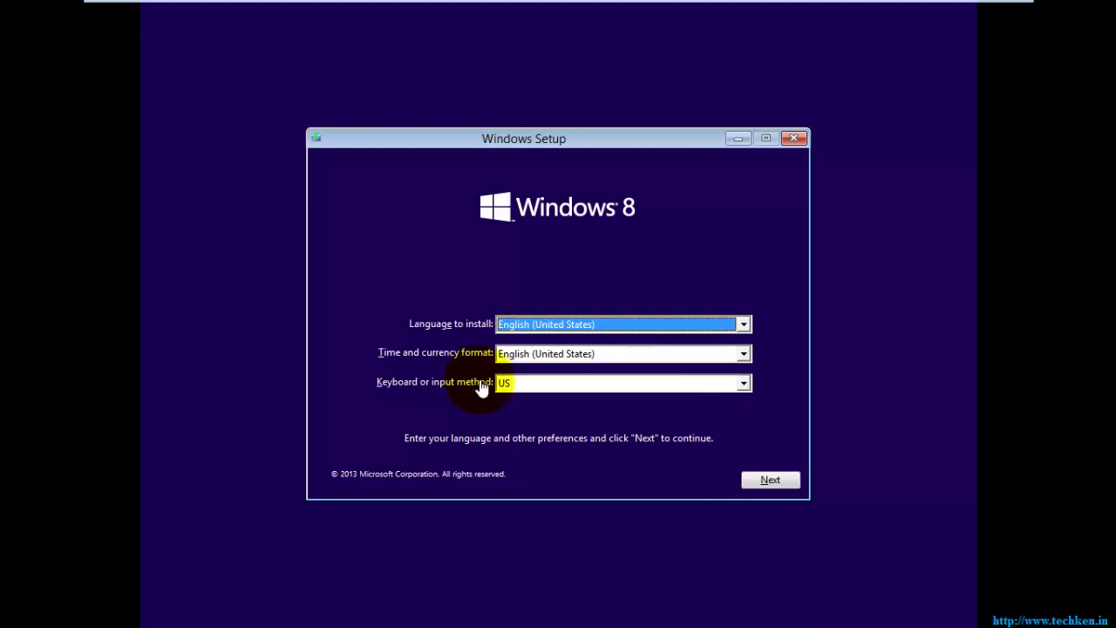
# Keep English (United States) as language and format with the US keyboard, and start the Windows installation.
pyautogui.click(615, 388)
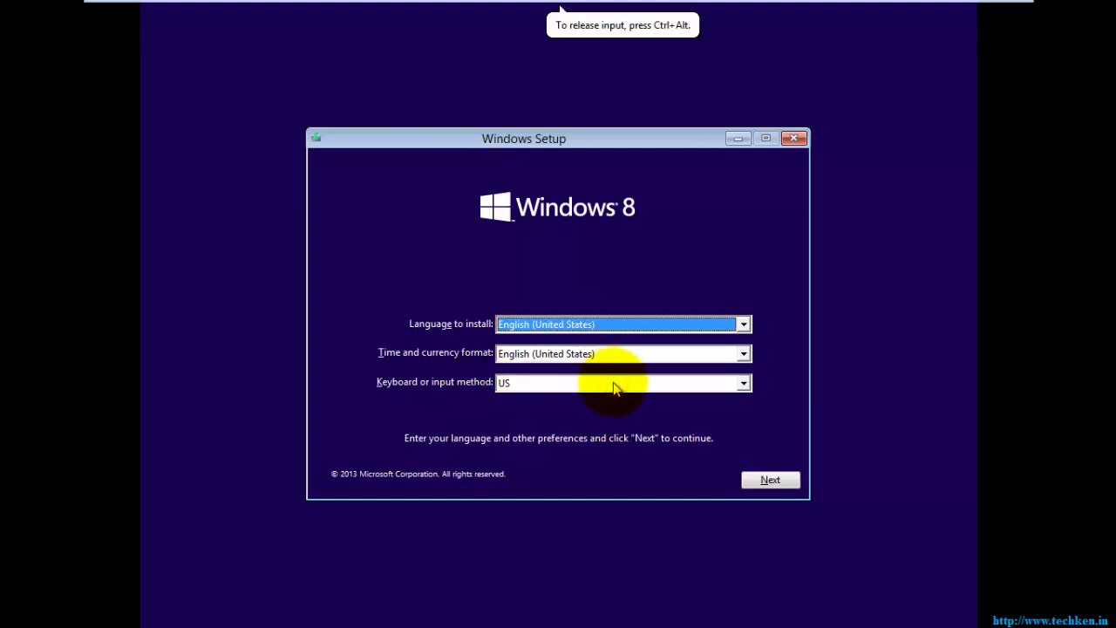
pyautogui.click(614, 387)
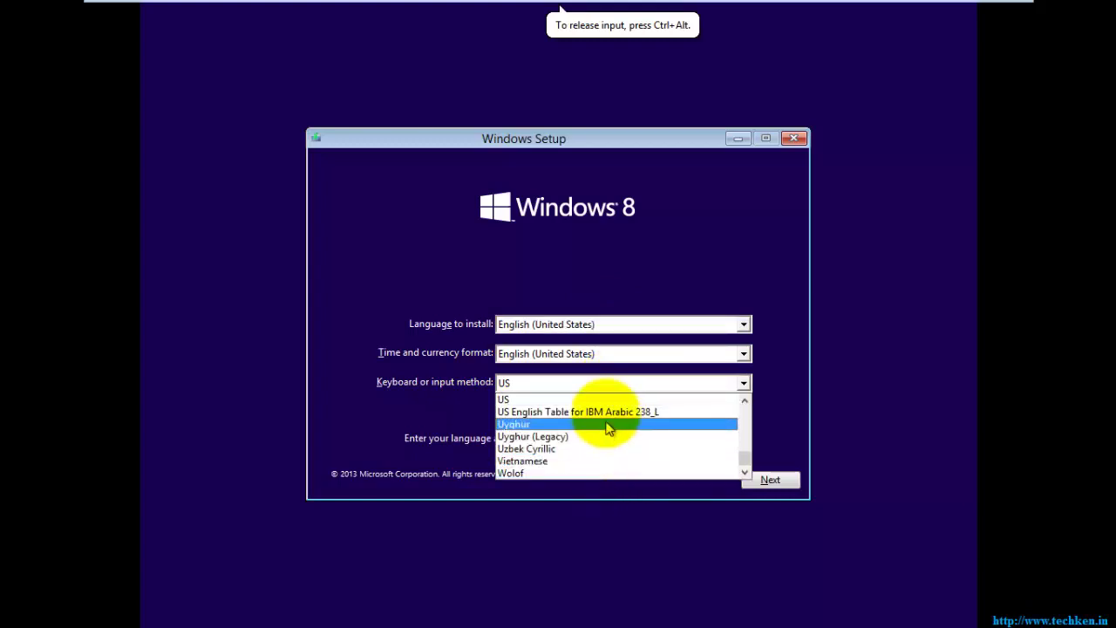
pyautogui.click(608, 387)
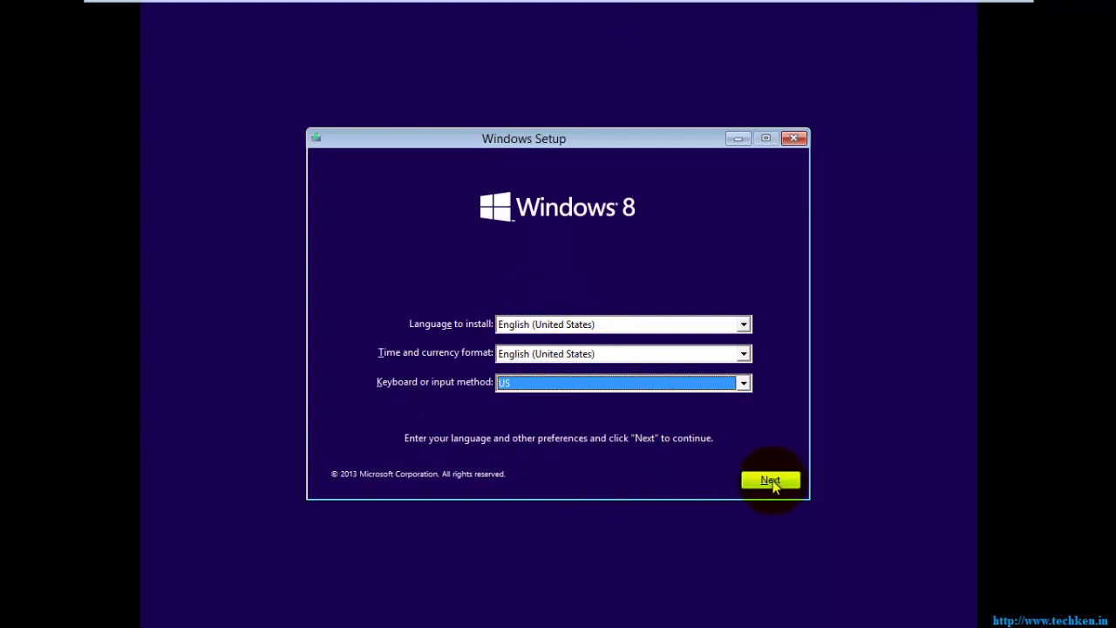
pyautogui.click(771, 482)
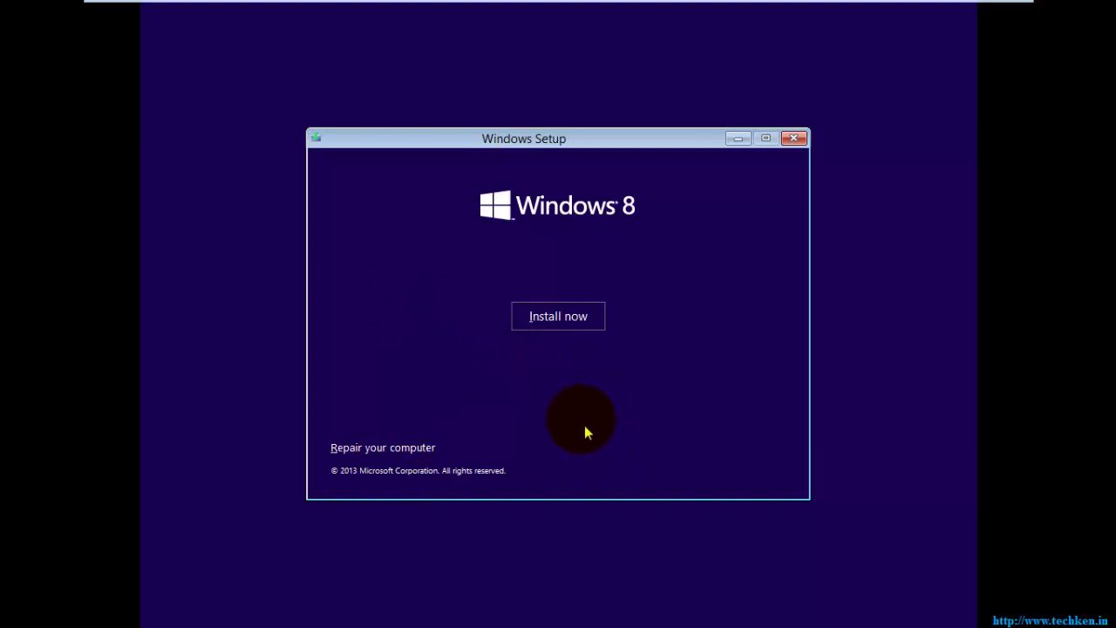
pyautogui.click(559, 319)
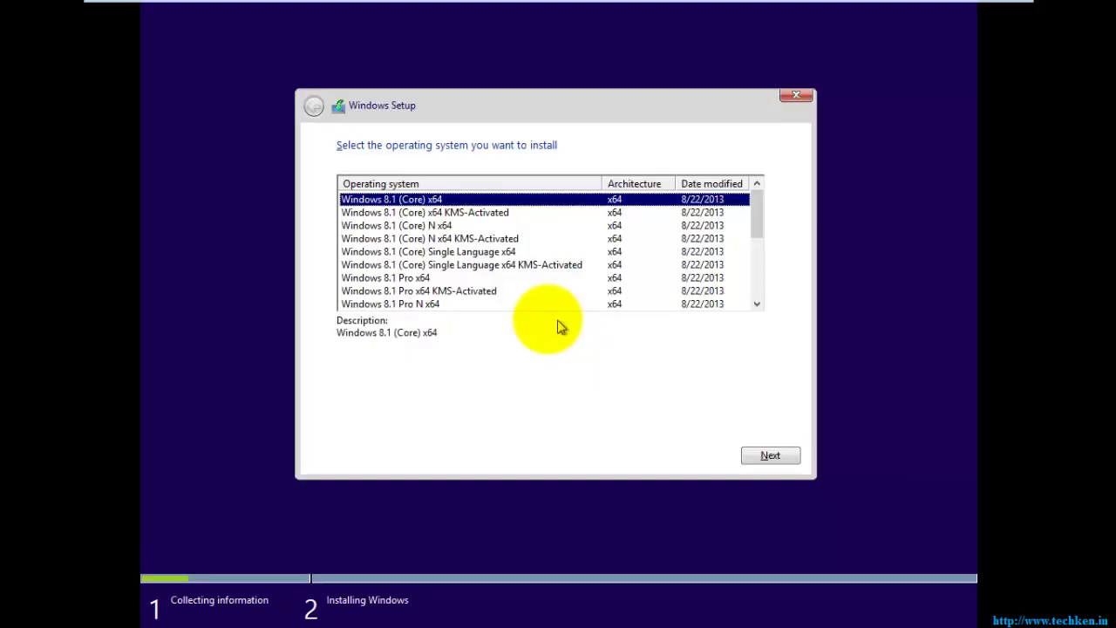
# Accept the license terms for Windows 8.1 Pro x64 and choose the custom installation that installs Windows only.
pyautogui.click(413, 277)
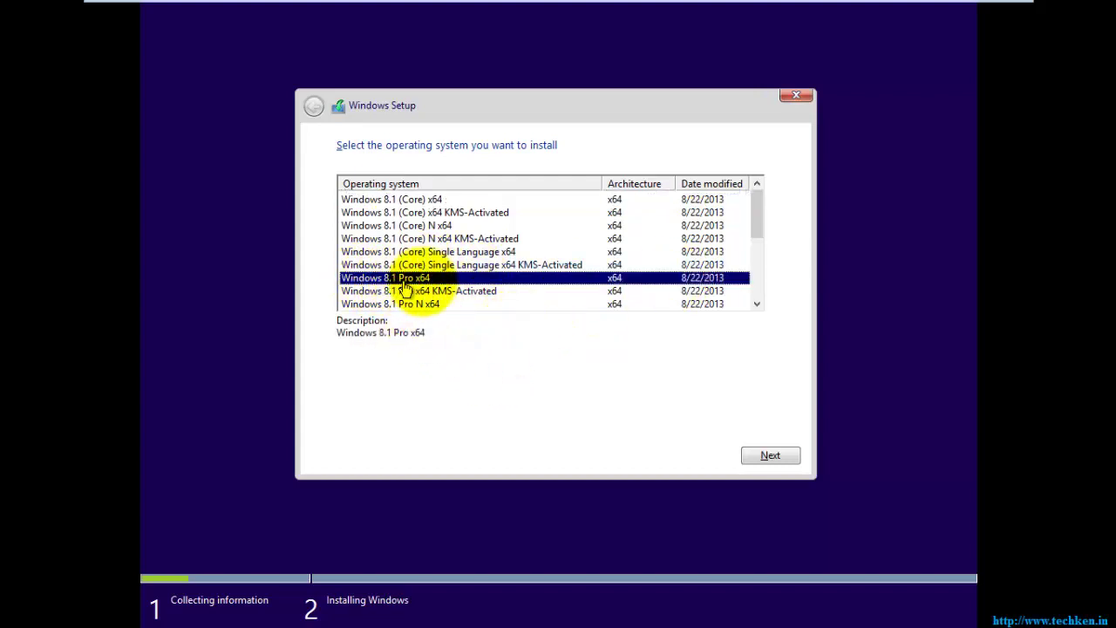
pyautogui.click(771, 457)
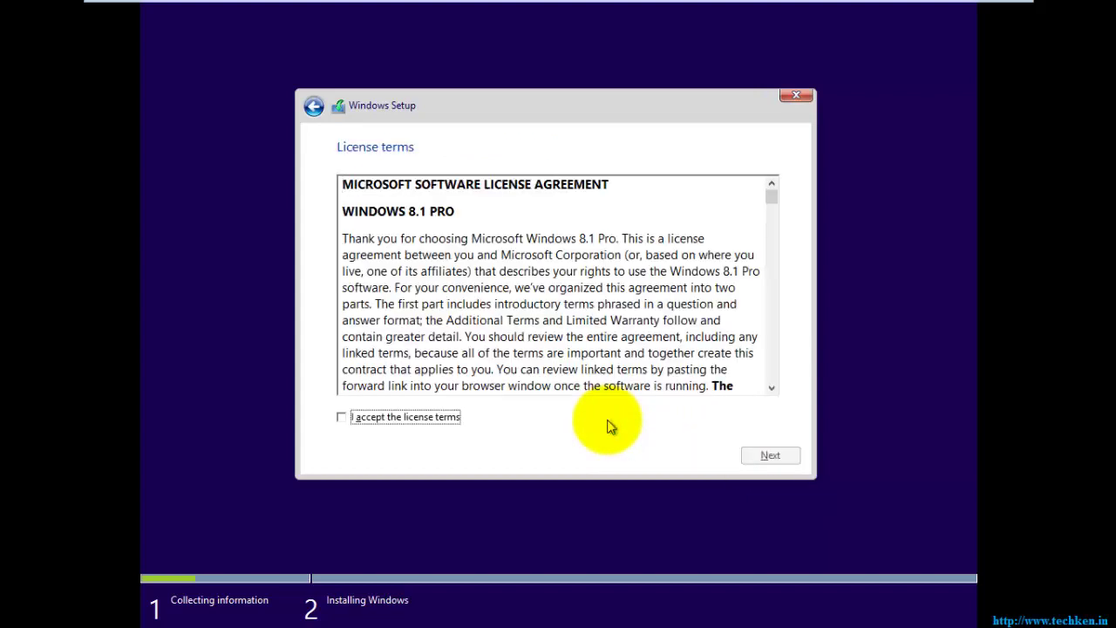
pyautogui.click(341, 417)
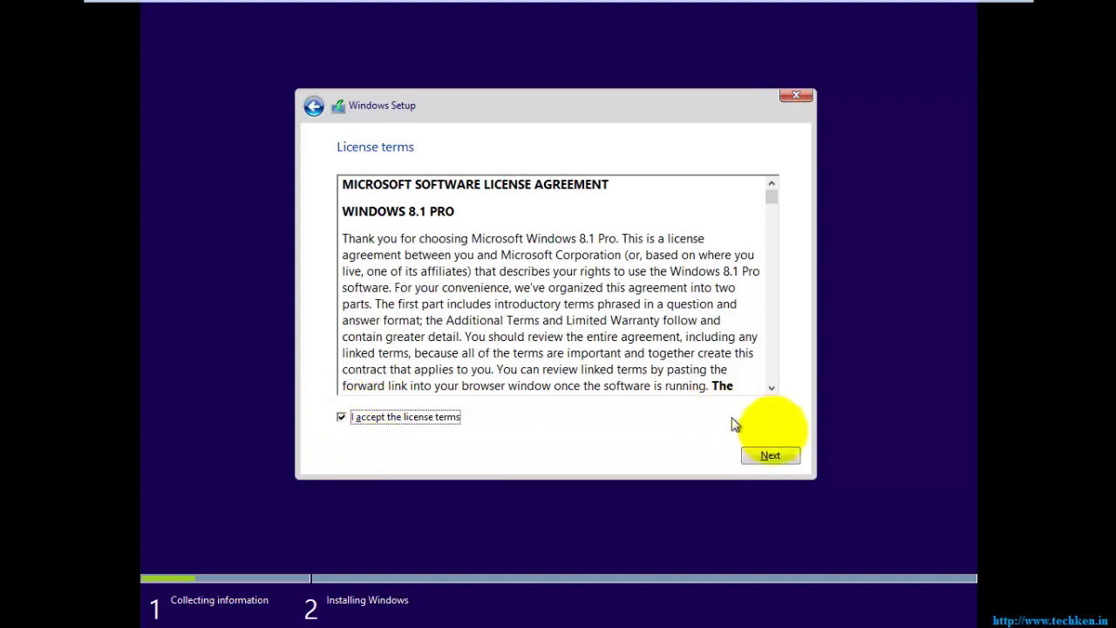
pyautogui.click(772, 457)
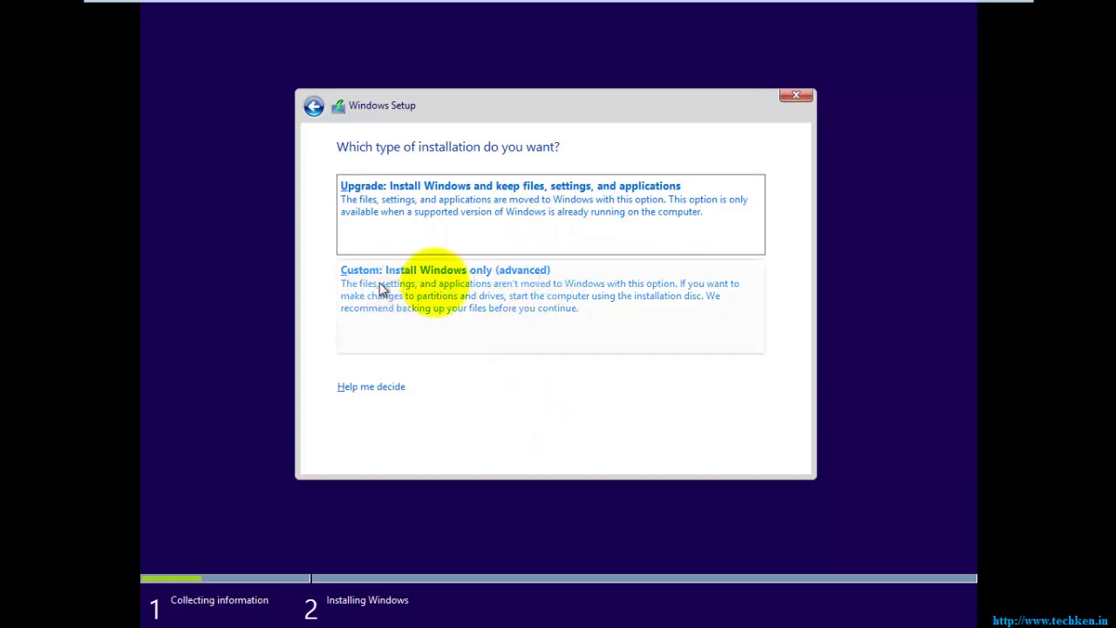
pyautogui.click(549, 309)
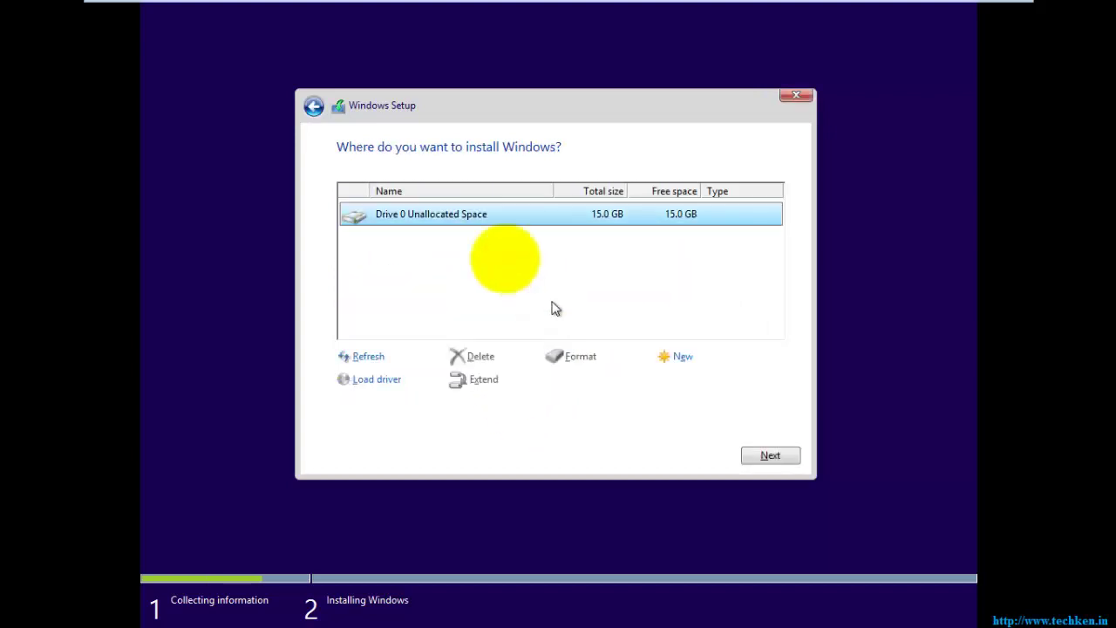
# Create a 10000 MB partition in the unallocated space of Drive 0, and delete that partition again.
pyautogui.click(513, 213)
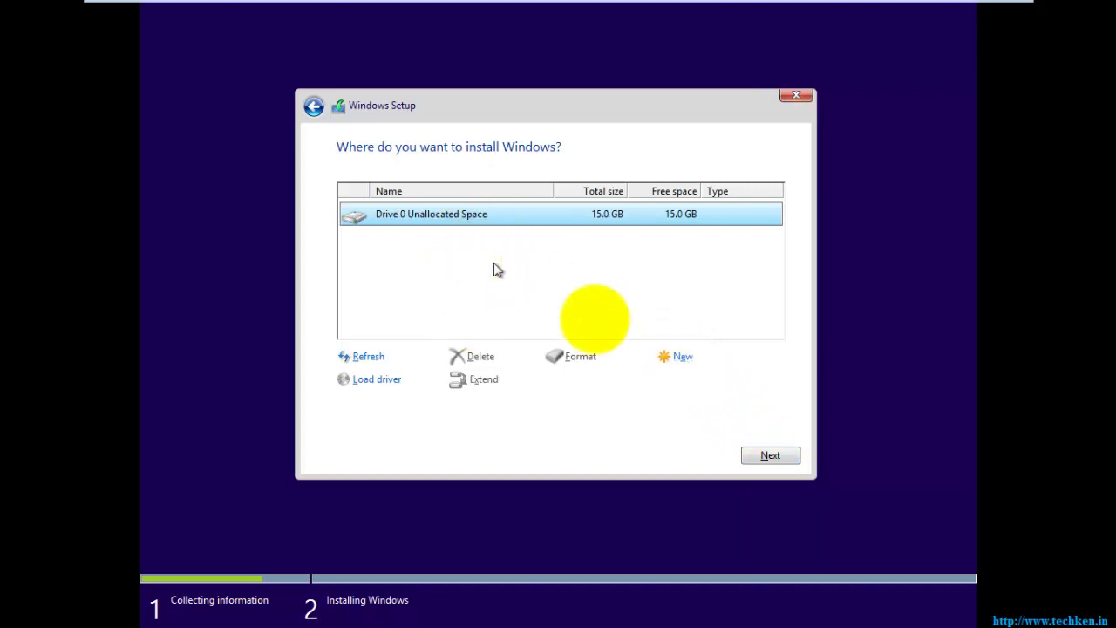
pyautogui.click(683, 360)
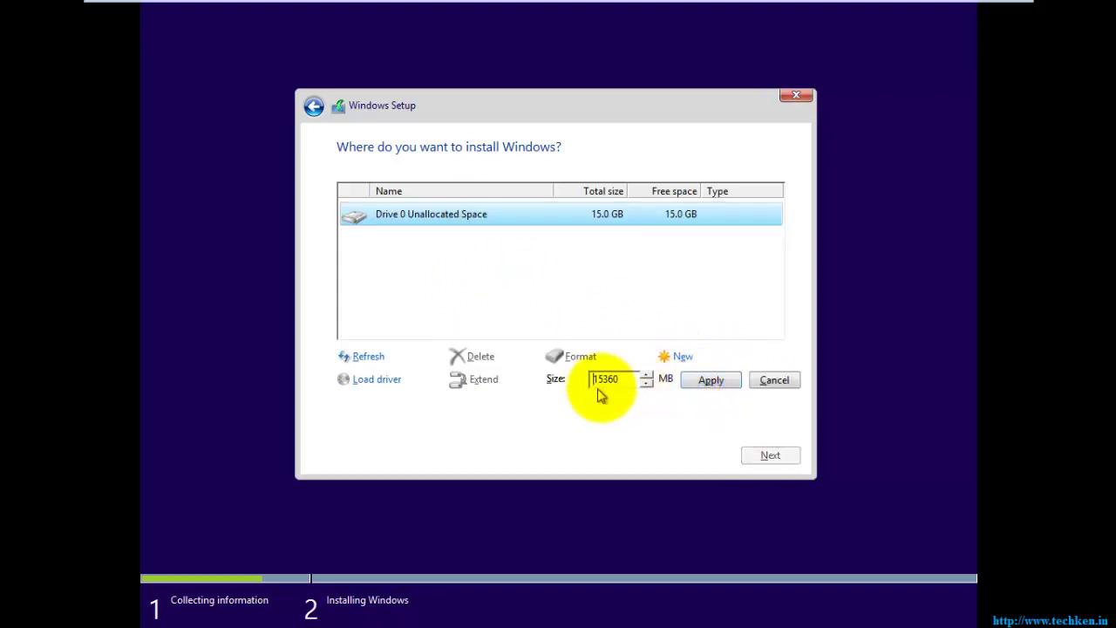
pyautogui.moveTo(600, 395); pyautogui.dragTo(623, 384)
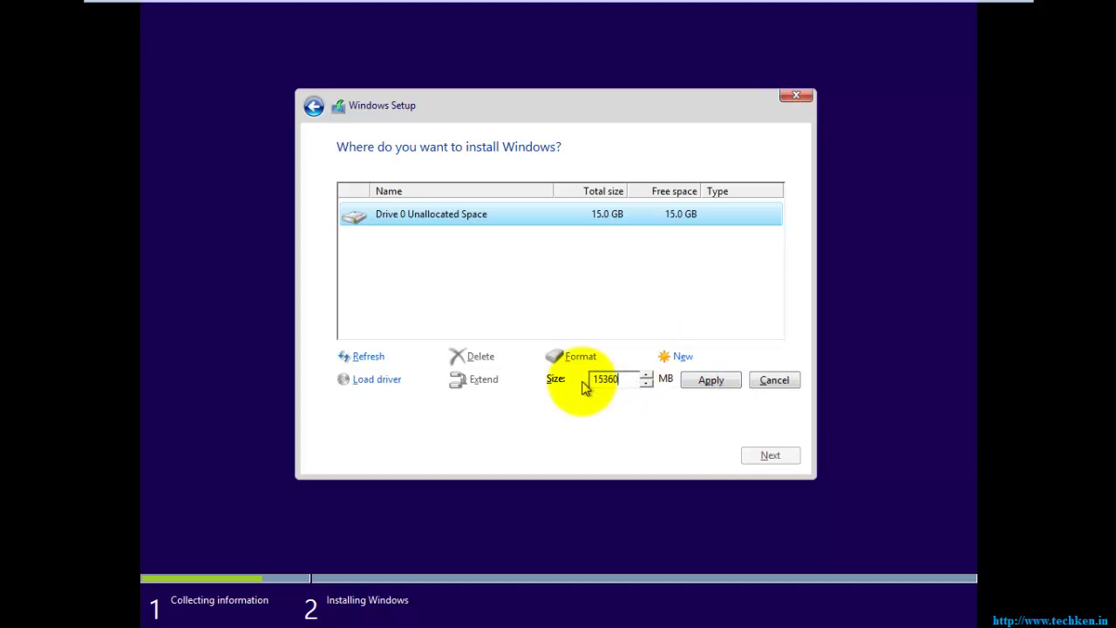
pyautogui.press('BackSpace')
pyautogui.press('BackSpace')
pyautogui.write('10000')
pyautogui.click(719, 381)
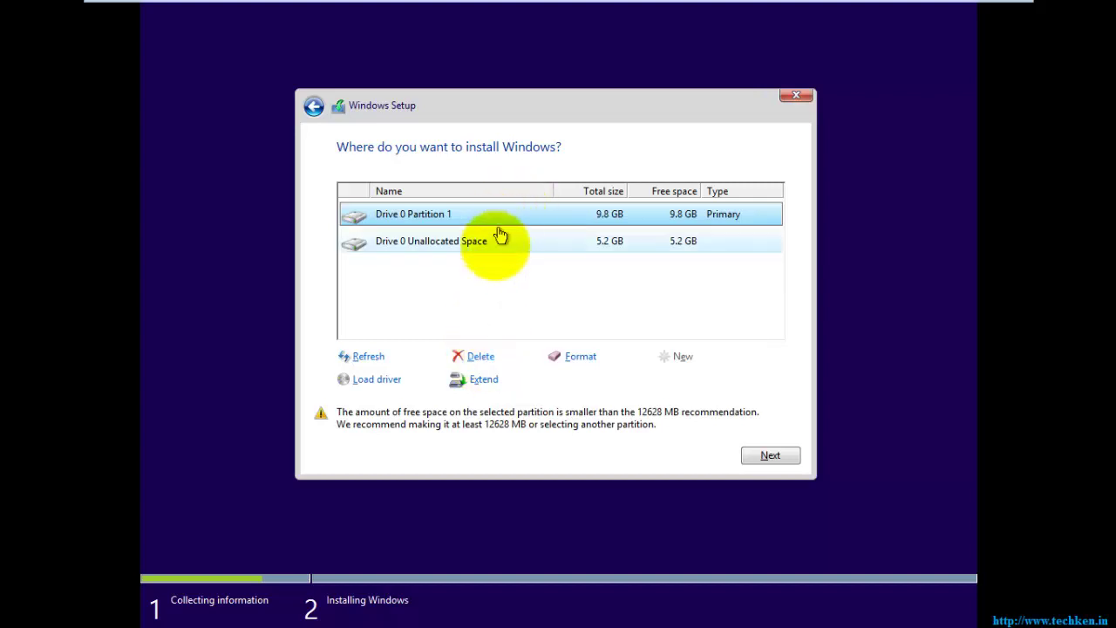
pyautogui.click(479, 356)
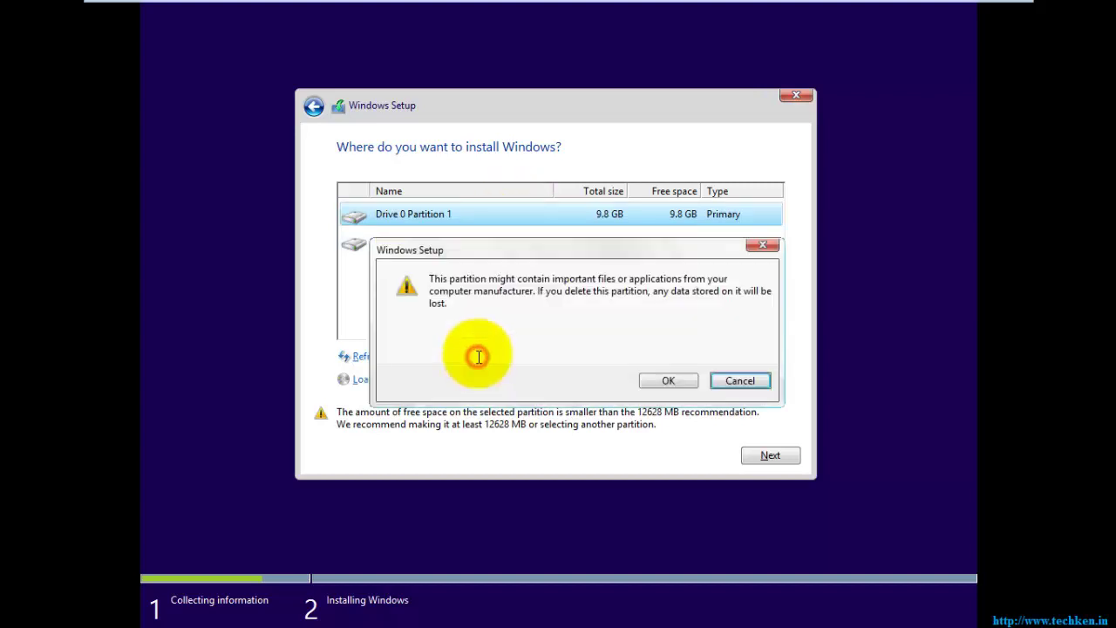
pyautogui.click(655, 379)
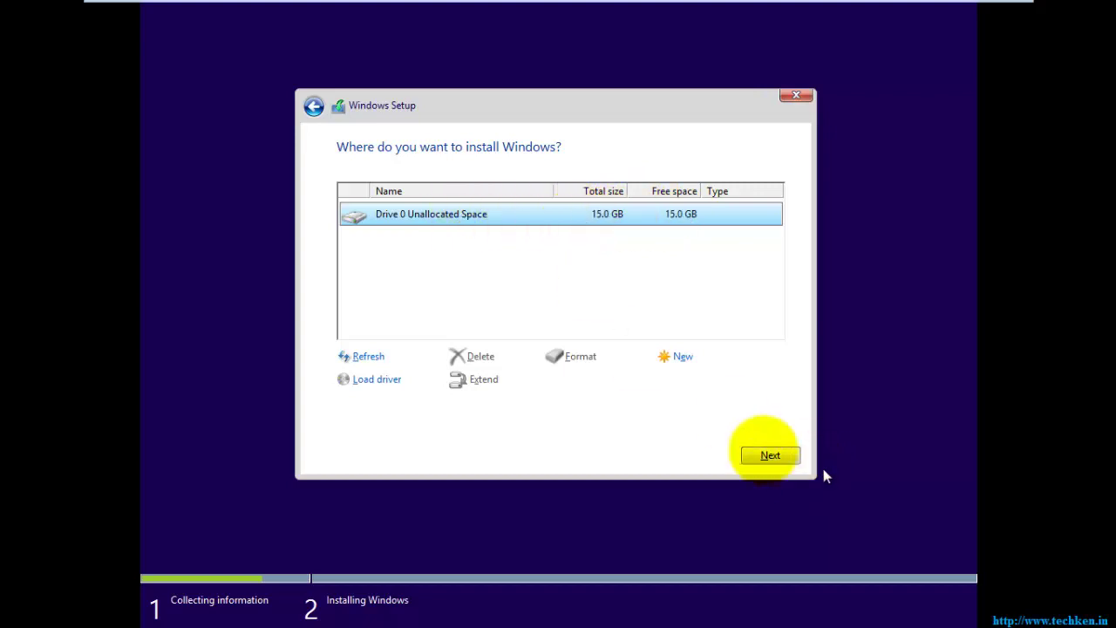
# Create a new partition using the full 15358 MB of Drive 0, allowing Windows its additional system partition.
pyautogui.click(679, 360)
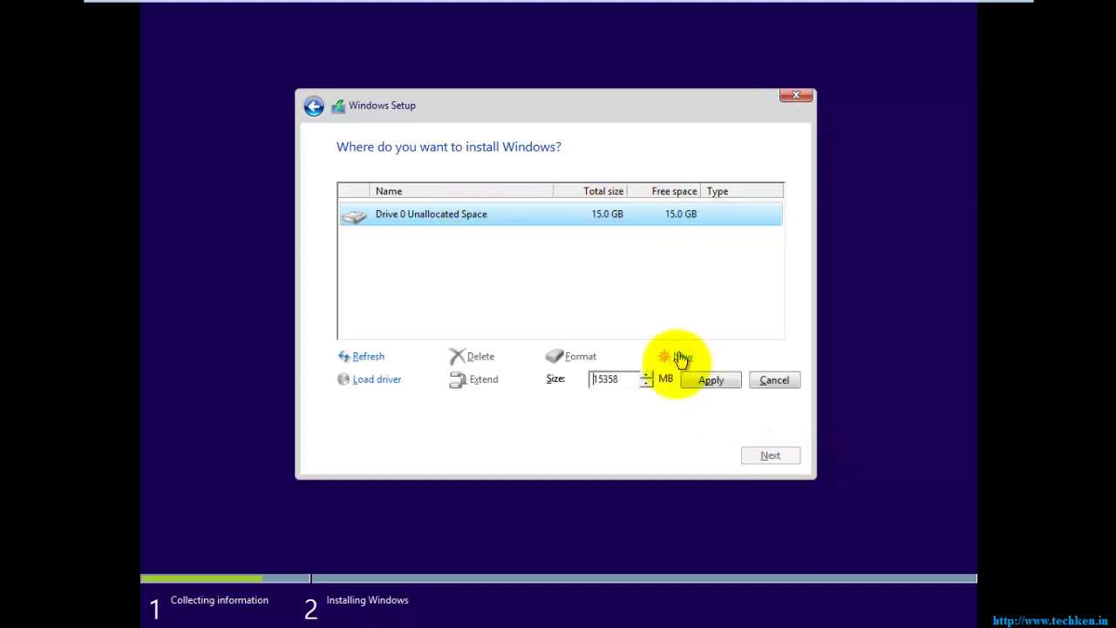
pyautogui.click(712, 382)
pyautogui.click(668, 381)
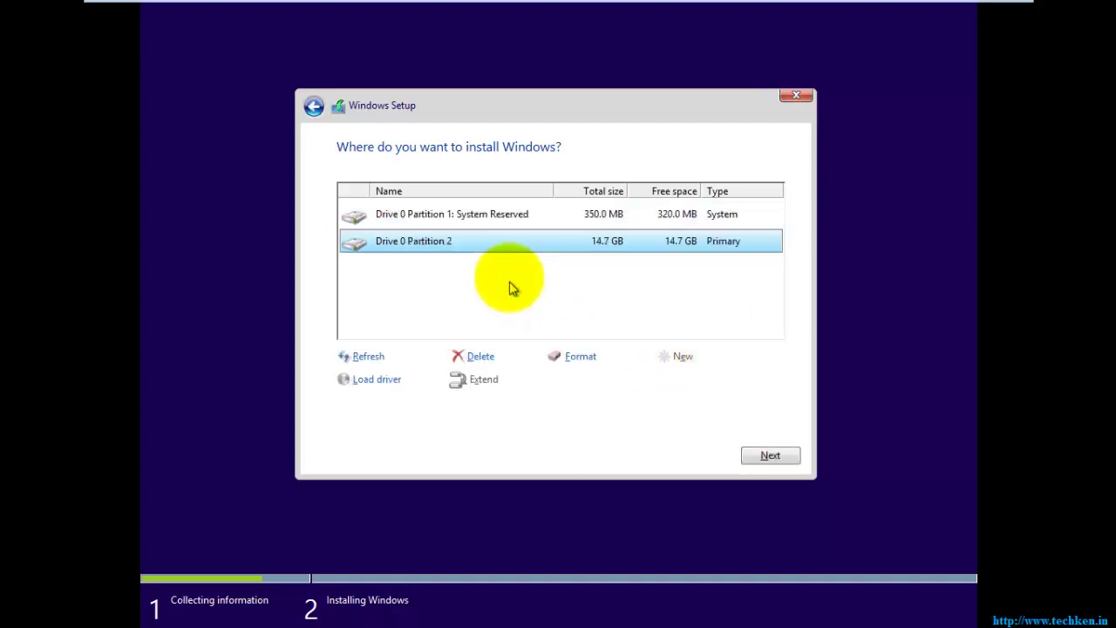
# Install Windows on Drive 0 Partition 2, and restart the virtual machine to continue the setup.
pyautogui.click(512, 222)
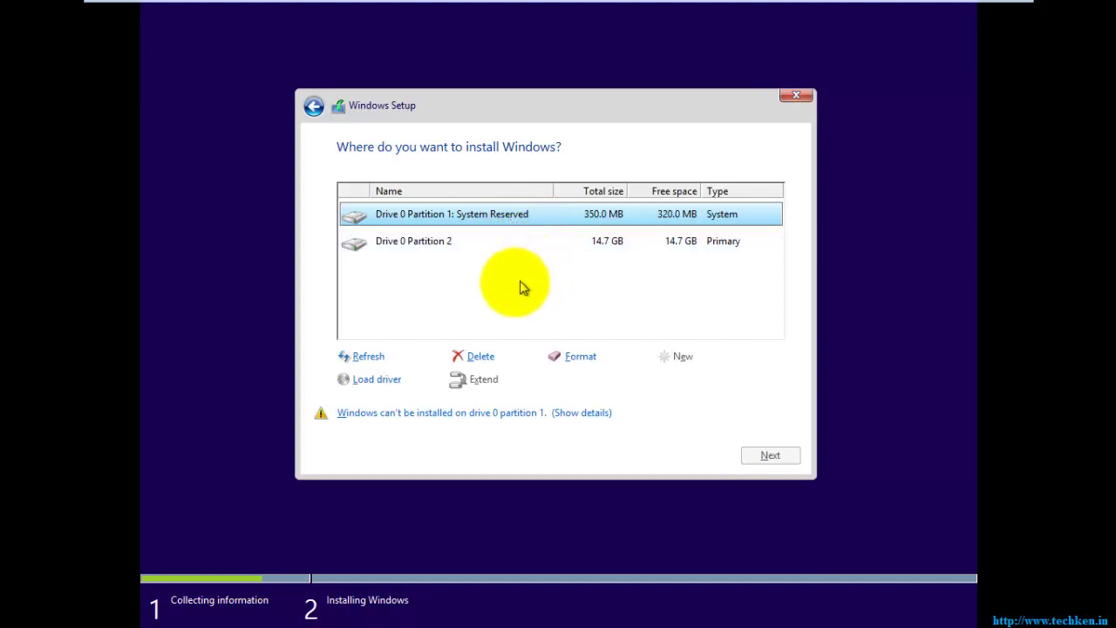
pyautogui.click(500, 242)
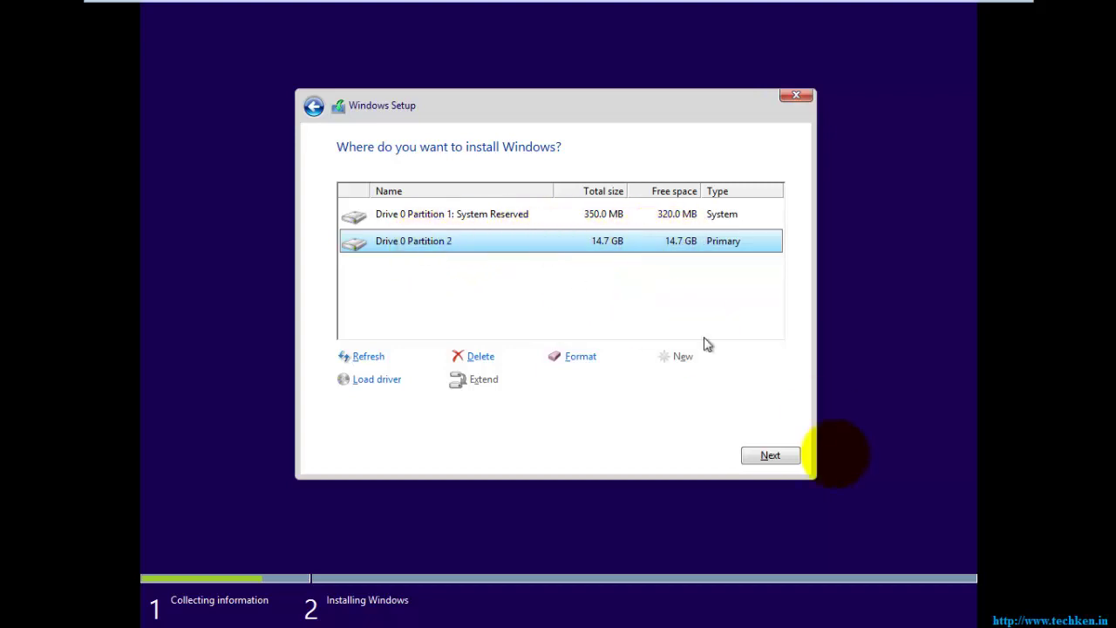
pyautogui.click(770, 455)
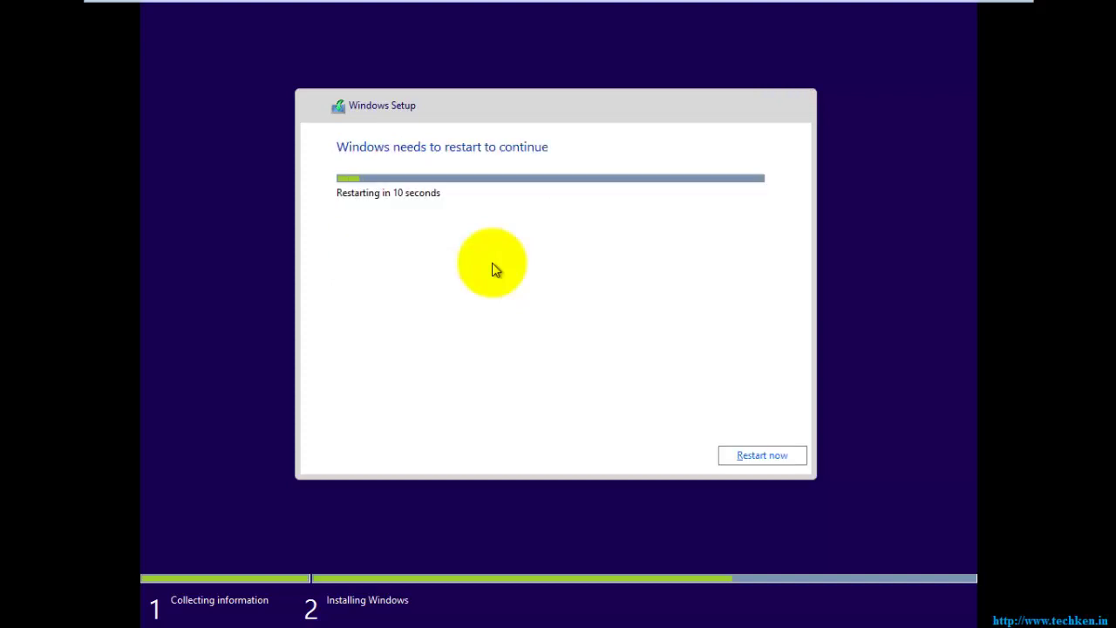
pyautogui.moveTo(698, 12)
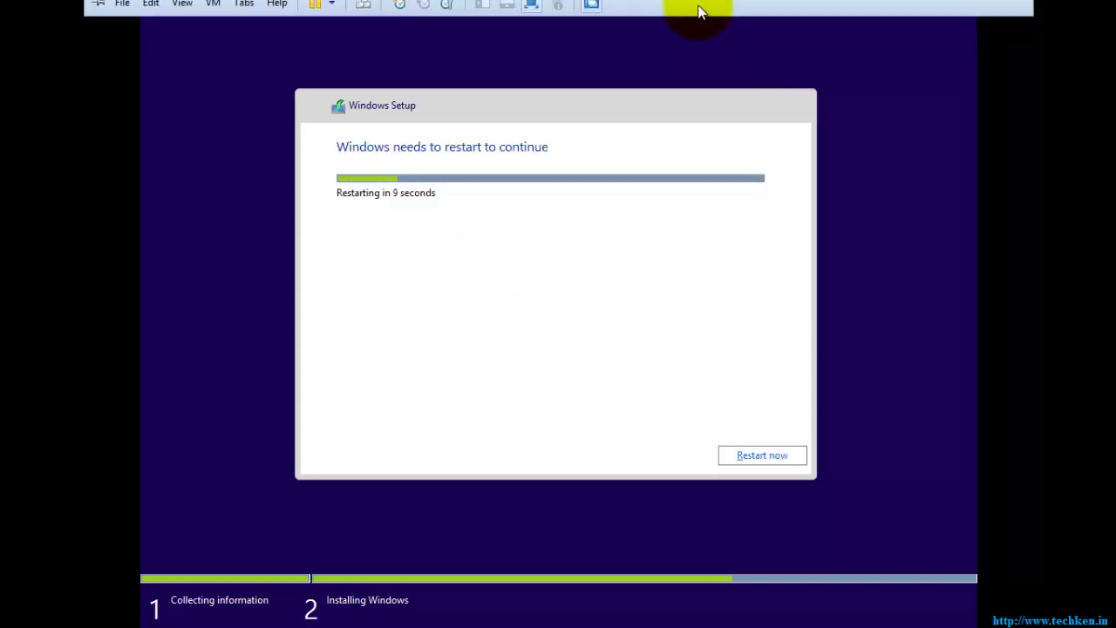
pyautogui.click(750, 460)
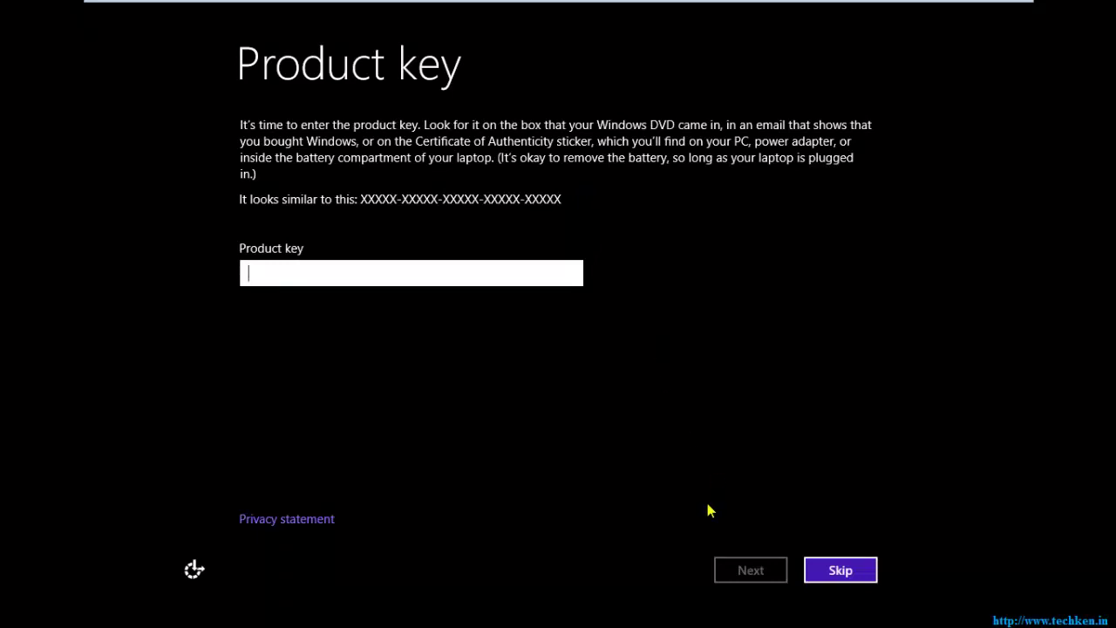
# Skip entering the product key and continue to the personalization settings.
pyautogui.click(394, 272)
pyautogui.click(842, 571)
pyautogui.click(407, 274)
pyautogui.click(827, 565)
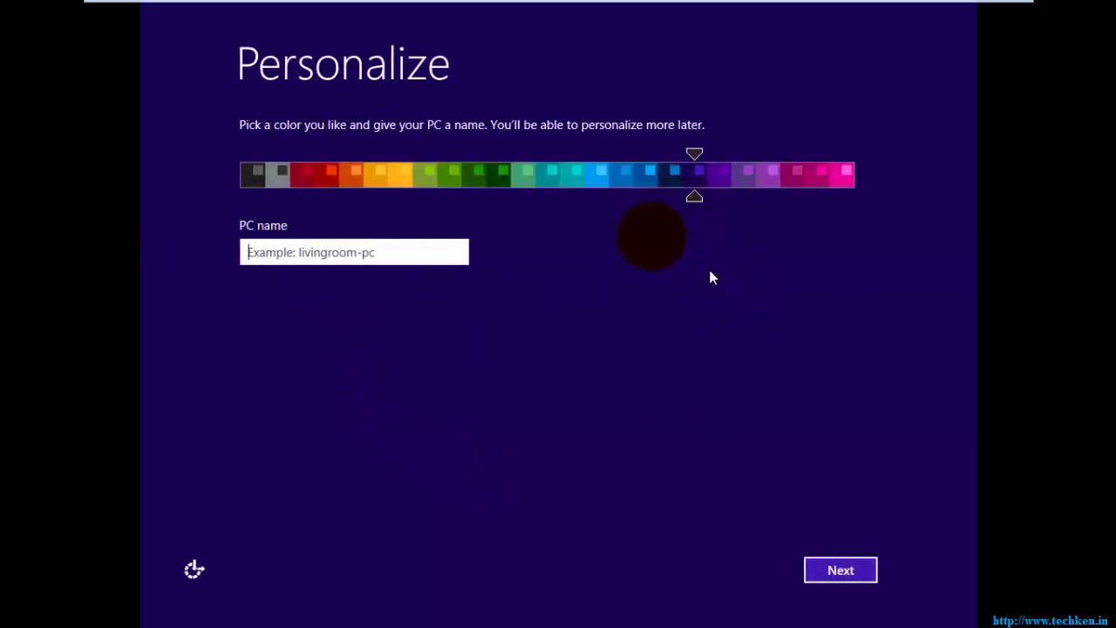
# Name the PC techken, keeping the preselected color, and accept the express settings.
pyautogui.click(424, 253)
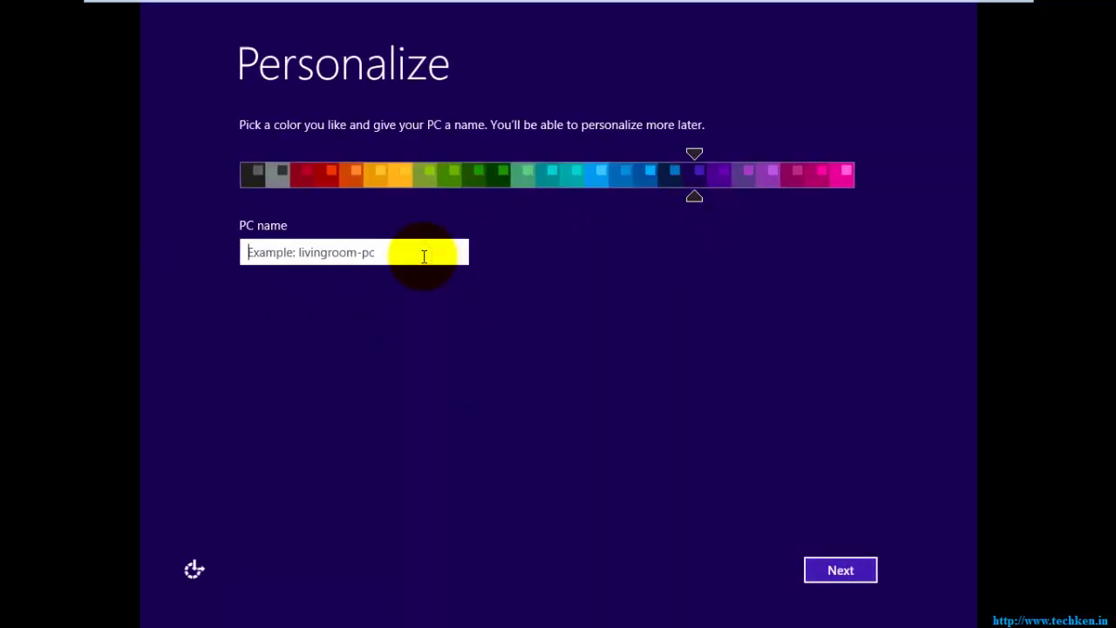
pyautogui.write('tech')
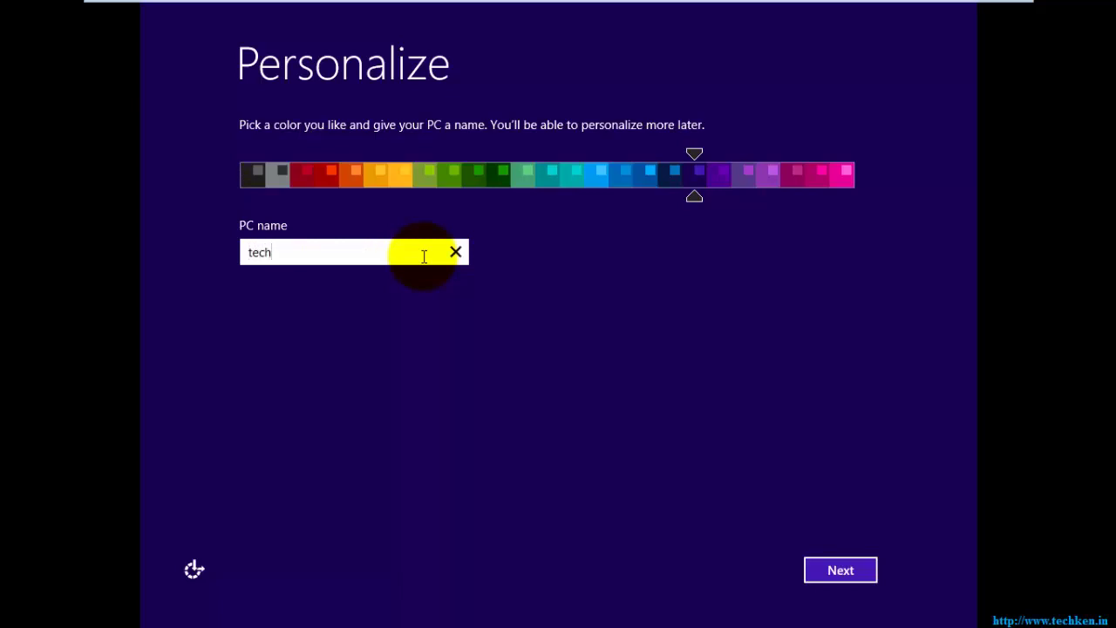
pyautogui.write('ken')
pyautogui.click(842, 571)
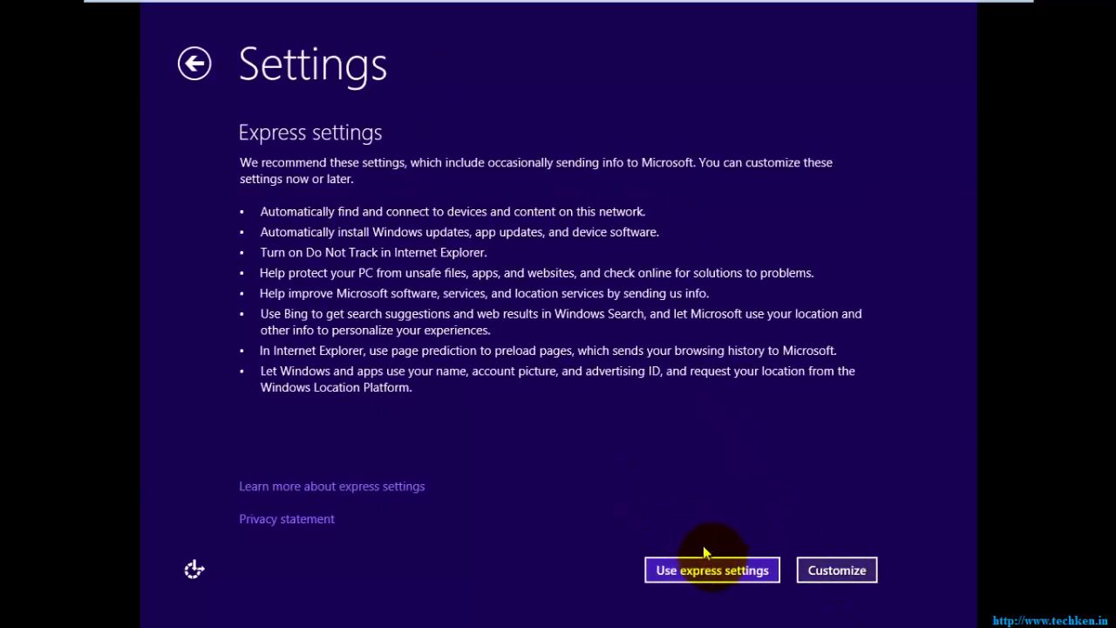
pyautogui.click(716, 571)
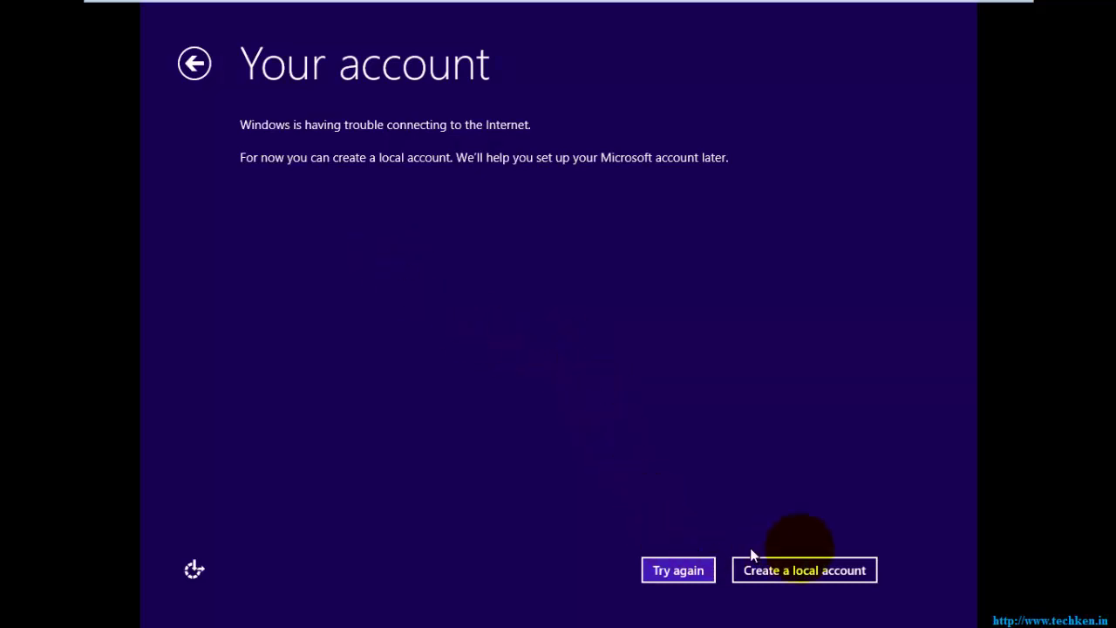
# Create a local account with the user name TechkenIN and no password, and finish the account setup.
pyautogui.click(808, 575)
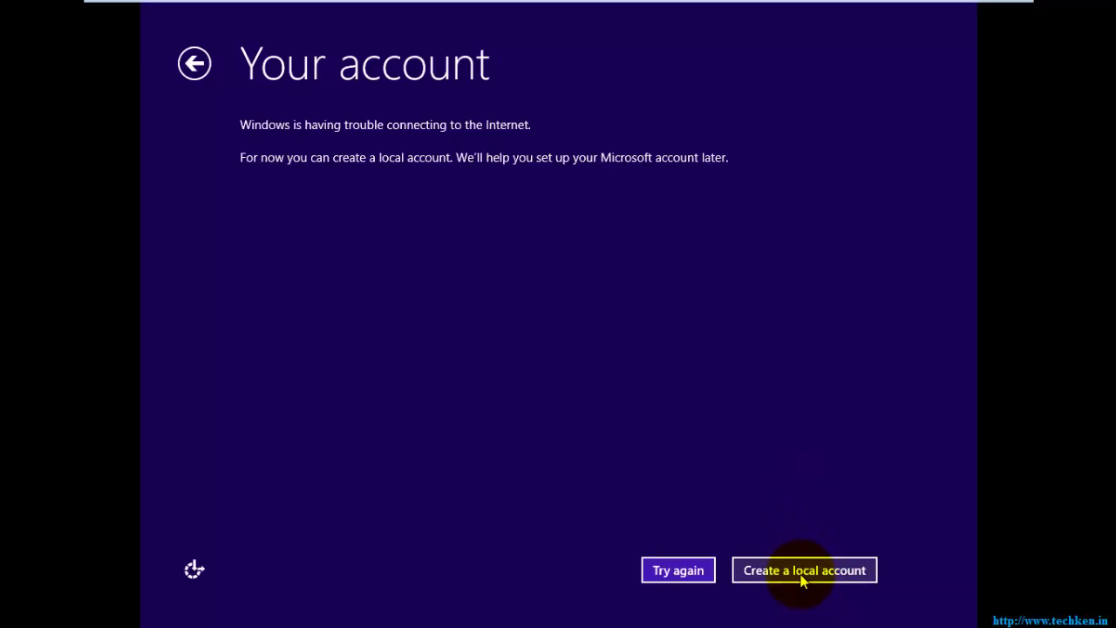
pyautogui.click(802, 578)
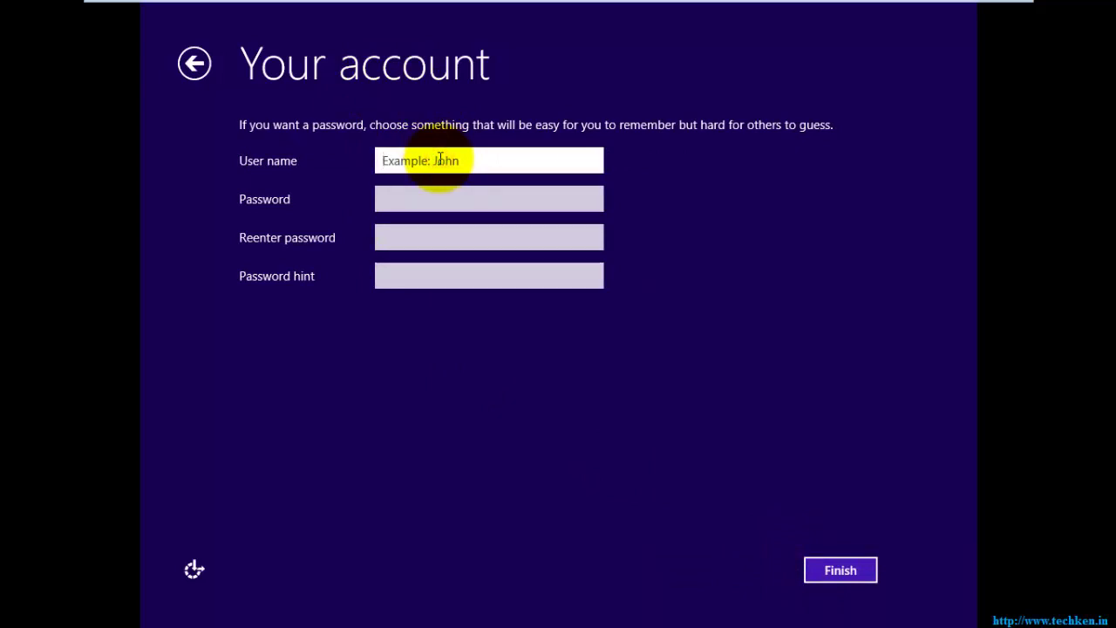
pyautogui.write('TechkenIN')
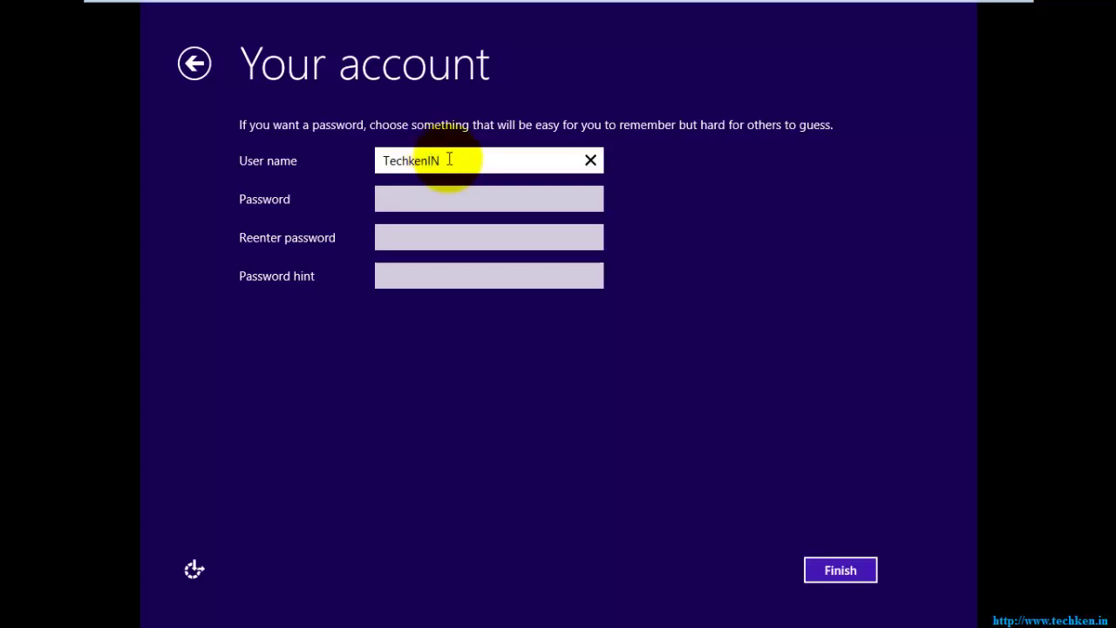
pyautogui.click(849, 574)
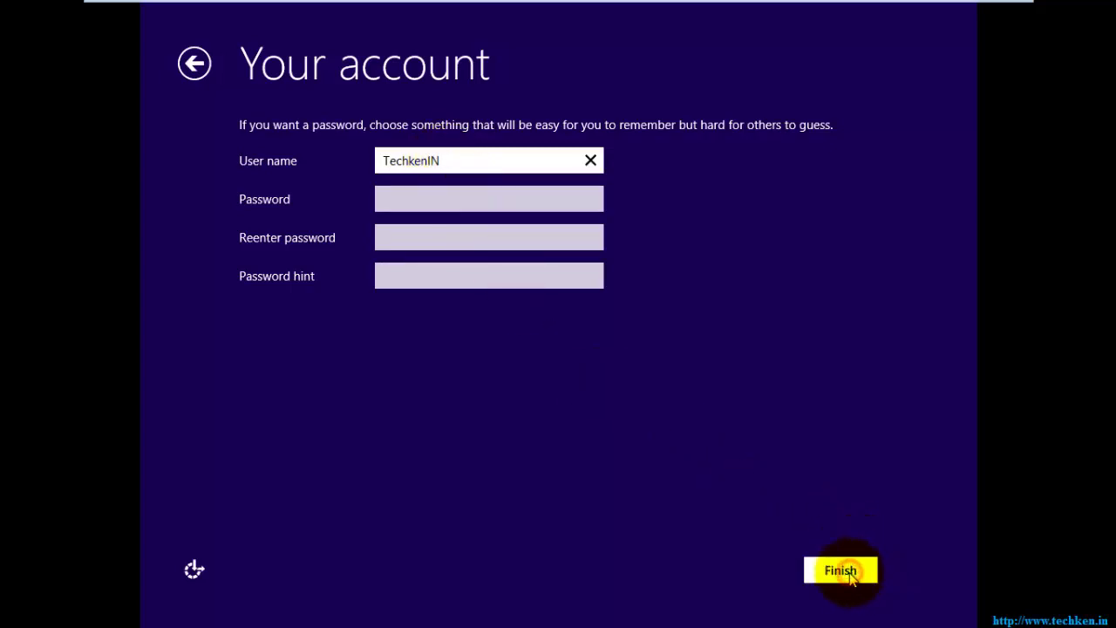